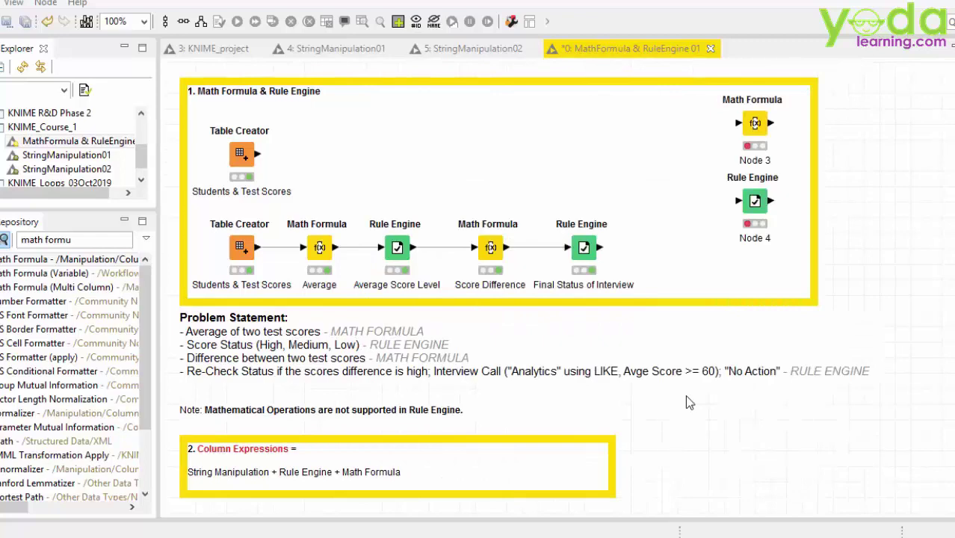
Step: Open the top Table Creator's manually created table: 10 rows with Name, Elective Subject, Score_Test1 and Score_Test2
{"action": "left_click", "coordinate": [242, 154]}
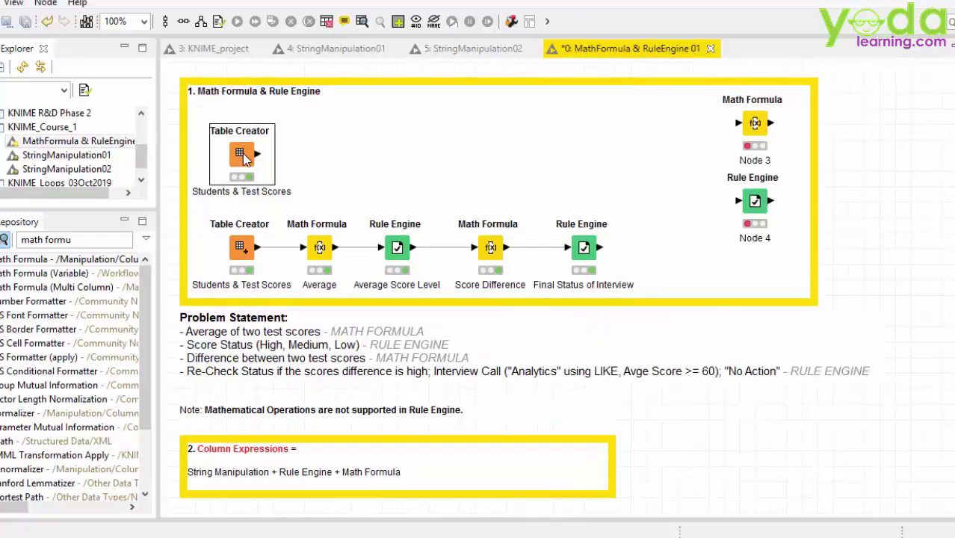
{"action": "right_click", "coordinate": [243, 154]}
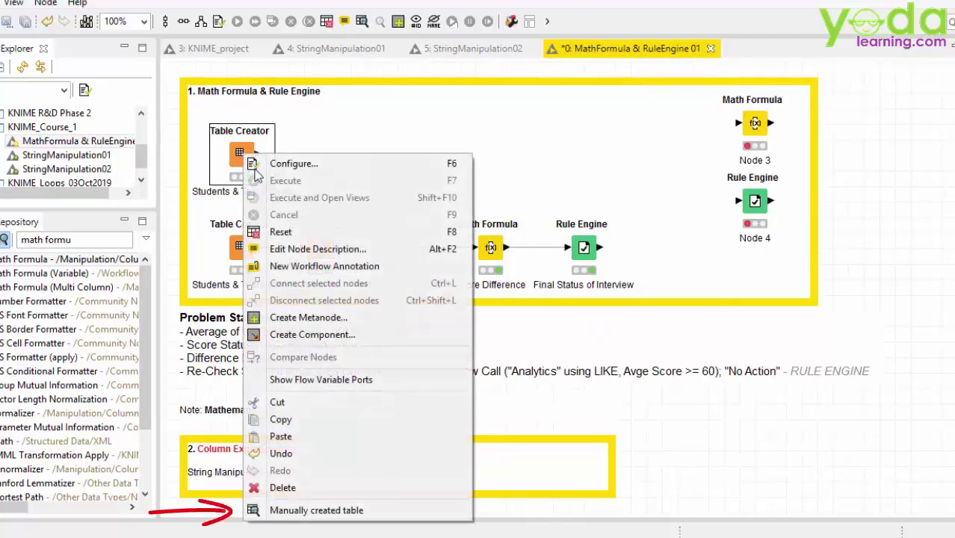
{"action": "left_click", "coordinate": [325, 510]}
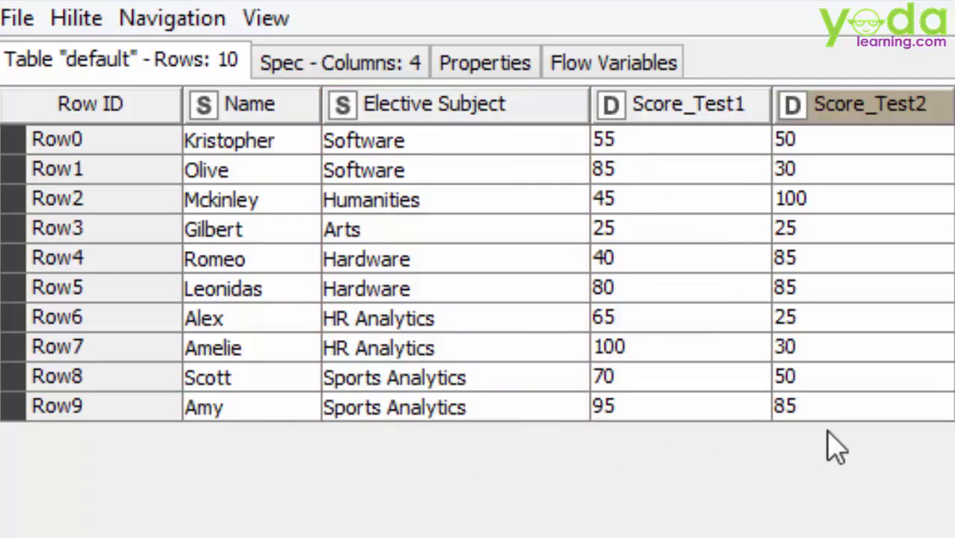
{"action": "left_click", "coordinate": [806, 199]}
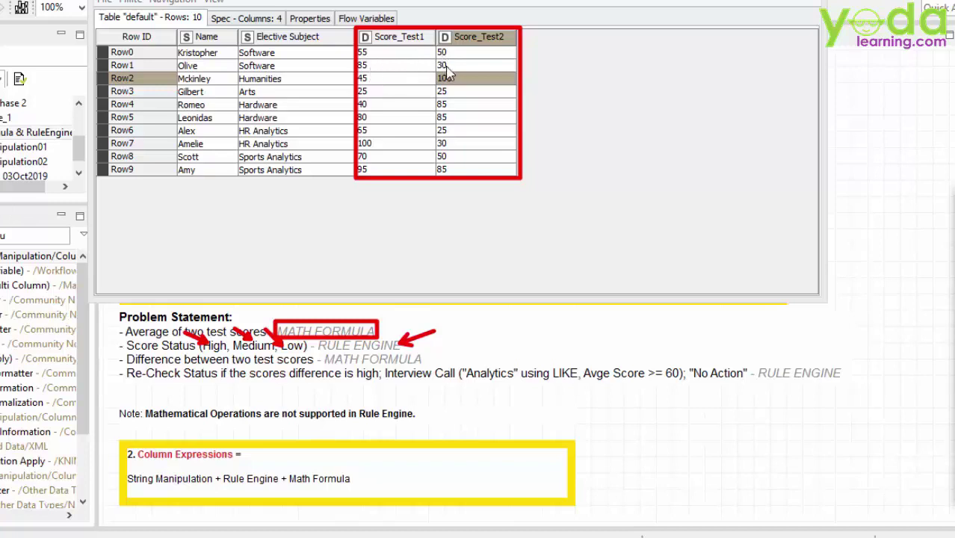
Step: Review the 10 student scores and the problem statement, noting the four HR or Sports Analytics students
{"action": "left_click_drag", "start_coordinate": [451, 348], "coordinate": [423, 363]}
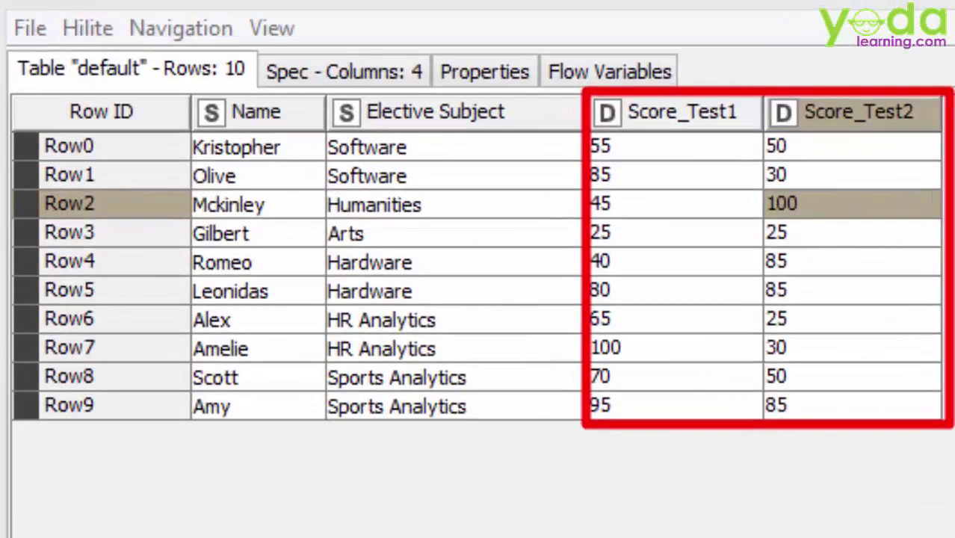
{"action": "left_click_drag", "start_coordinate": [661, 177], "coordinate": [626, 200]}
{"action": "left_click_drag", "start_coordinate": [831, 177], "coordinate": [810, 196]}
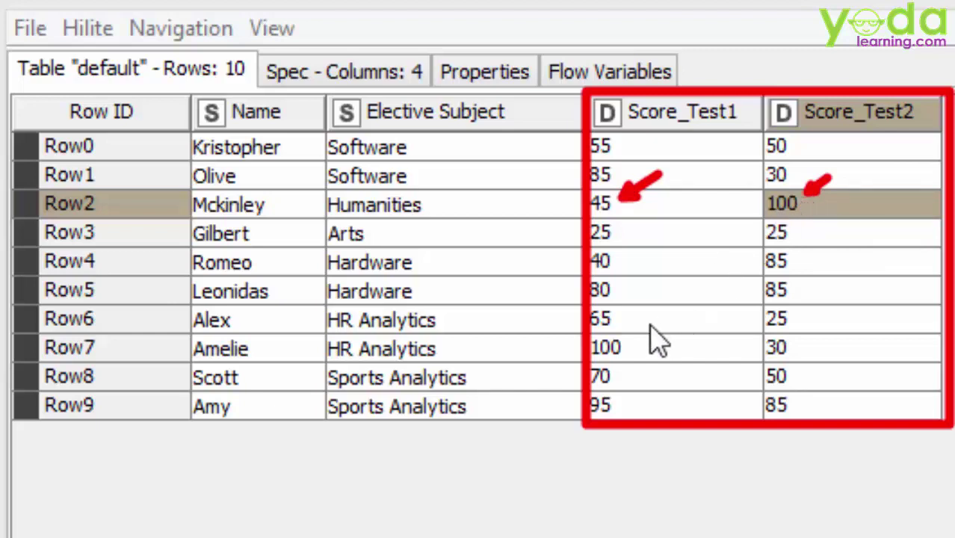
{"action": "left_click_drag", "start_coordinate": [646, 320], "coordinate": [627, 348]}
{"action": "left_click_drag", "start_coordinate": [822, 324], "coordinate": [796, 346]}
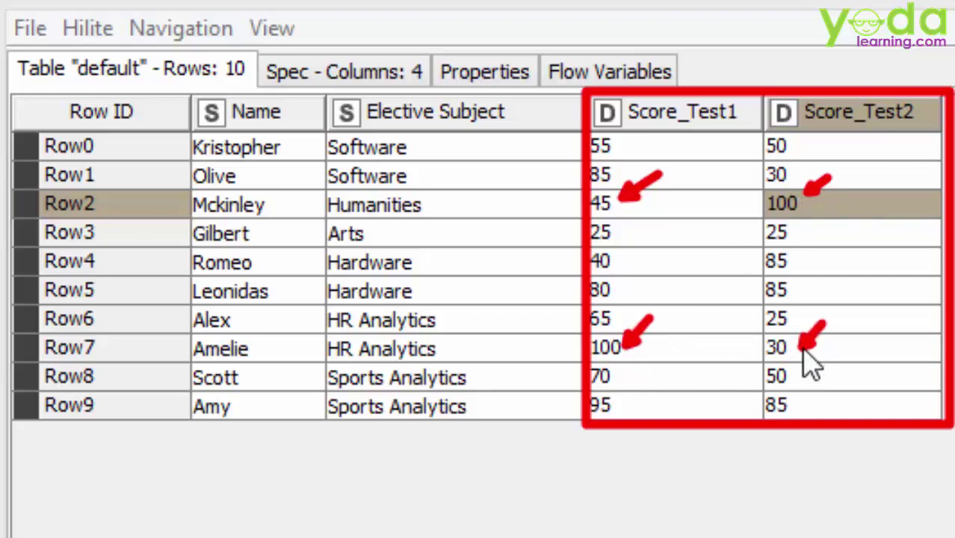
{"action": "key", "text": "Escape"}
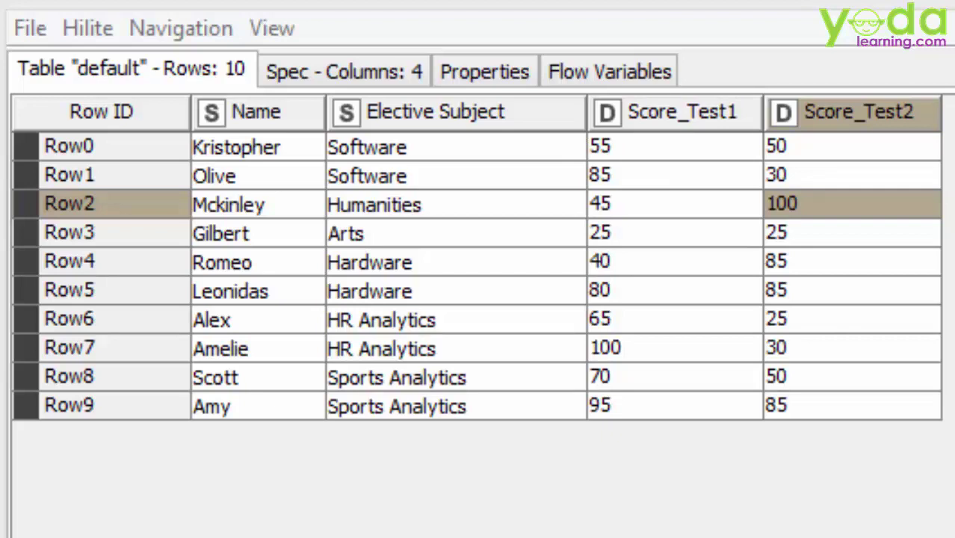
{"action": "mouse_move", "coordinate": [322, 304]}
{"action": "left_mouse_down"}
{"action": "mouse_move", "coordinate": [401, 331]}
{"action": "mouse_move", "coordinate": [508, 423]}
{"action": "mouse_move", "coordinate": [501, 431]}
{"action": "left_mouse_up"}
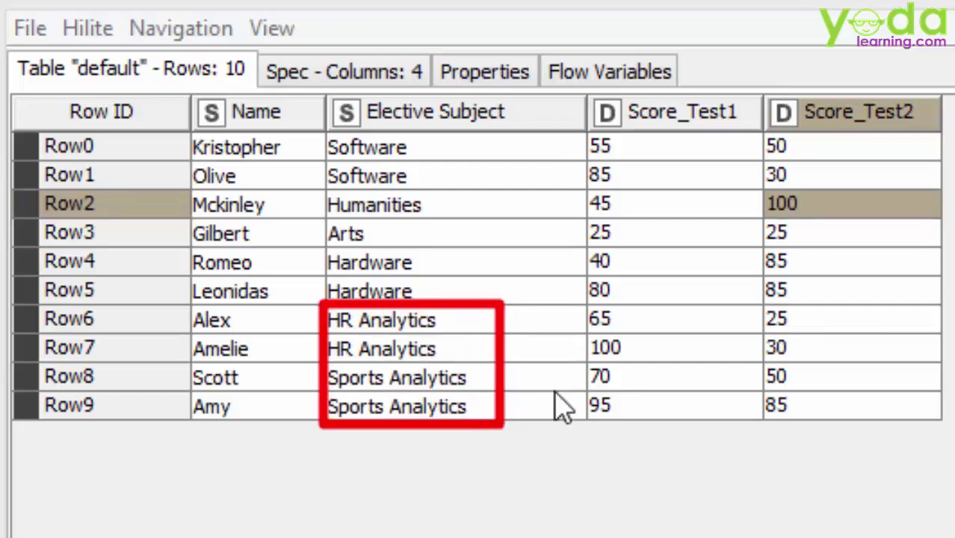
{"action": "mouse_move", "coordinate": [577, 302]}
{"action": "left_mouse_down"}
{"action": "mouse_move", "coordinate": [857, 413]}
{"action": "mouse_move", "coordinate": [852, 437]}
{"action": "left_mouse_up"}
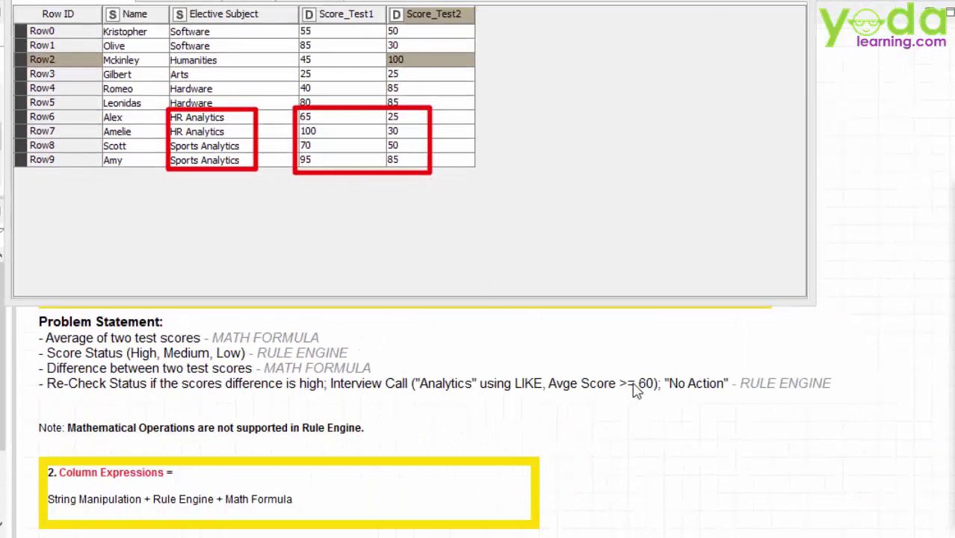
{"action": "left_click_drag", "start_coordinate": [311, 369], "coordinate": [411, 394]}
{"action": "left_click_drag", "start_coordinate": [37, 369], "coordinate": [119, 396]}
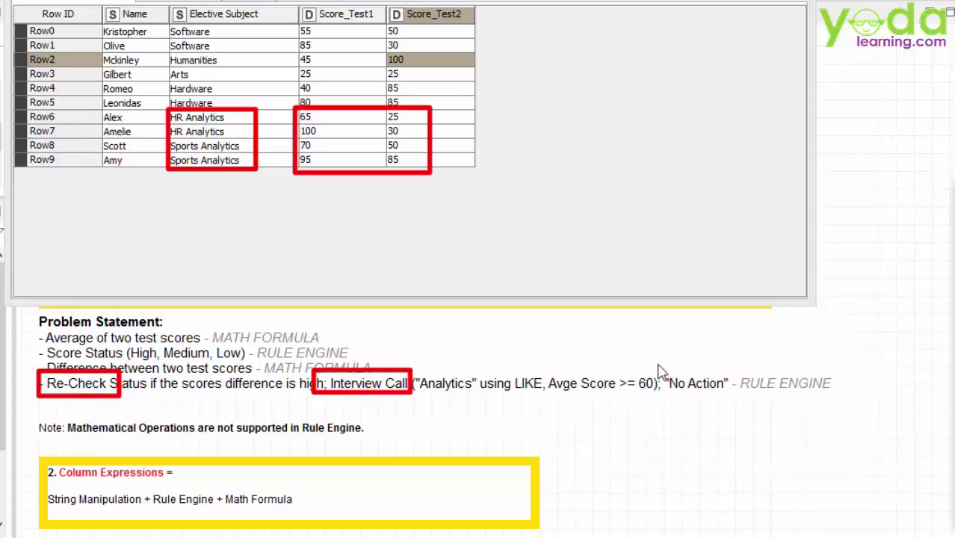
{"action": "left_click_drag", "start_coordinate": [650, 365], "coordinate": [738, 402]}
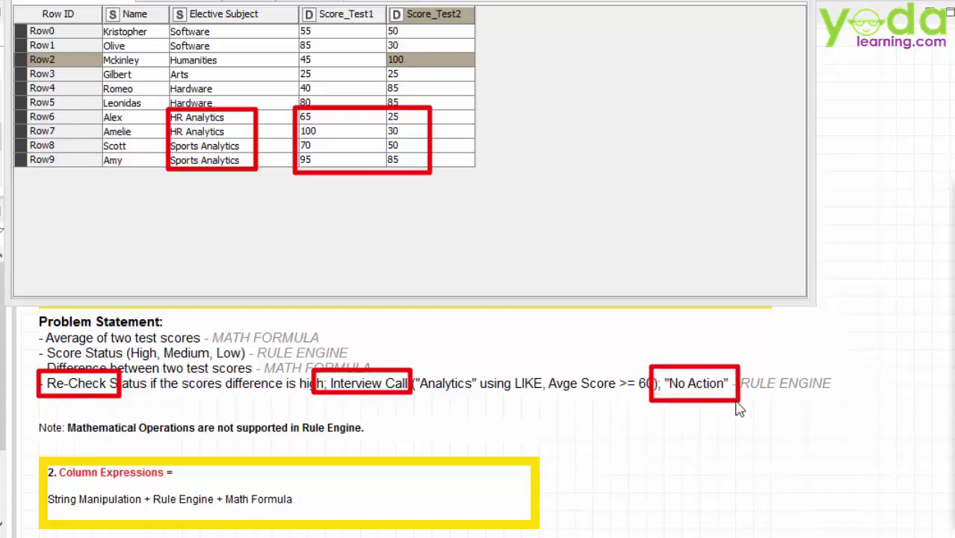
{"action": "left_click_drag", "start_coordinate": [801, 345], "coordinate": [774, 373]}
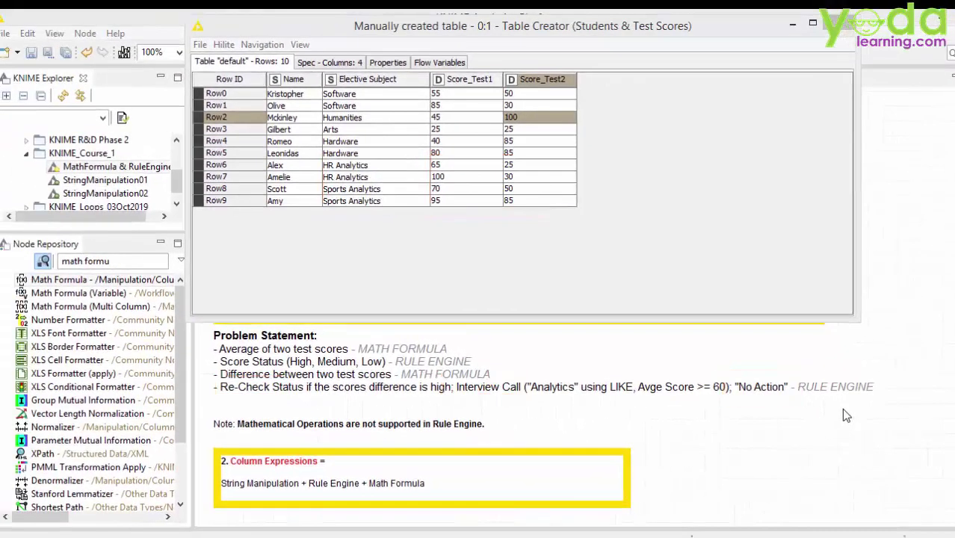
Step: Duplicate the spare Math Formula node beside the top Table Creator and connect the table into it
{"action": "left_click", "coordinate": [834, 24]}
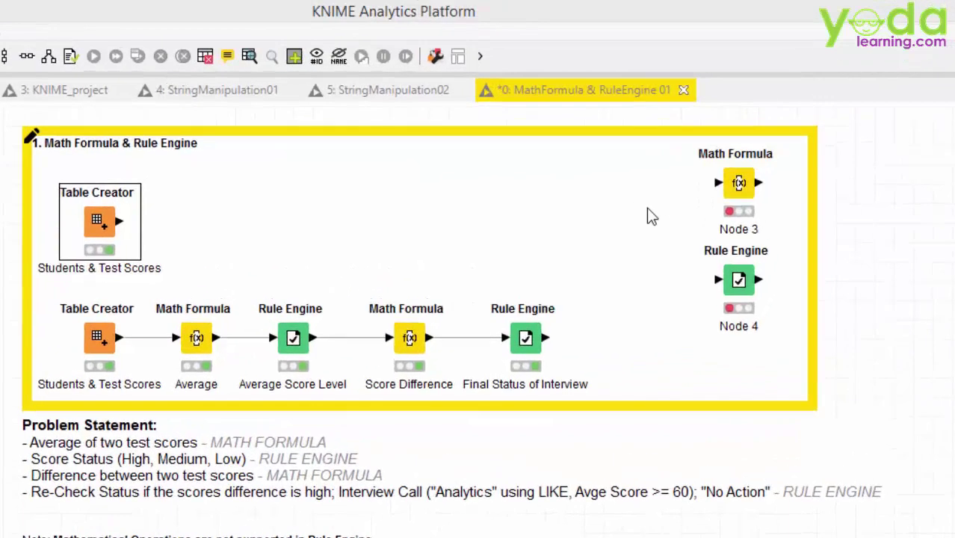
{"action": "left_click", "coordinate": [739, 183]}
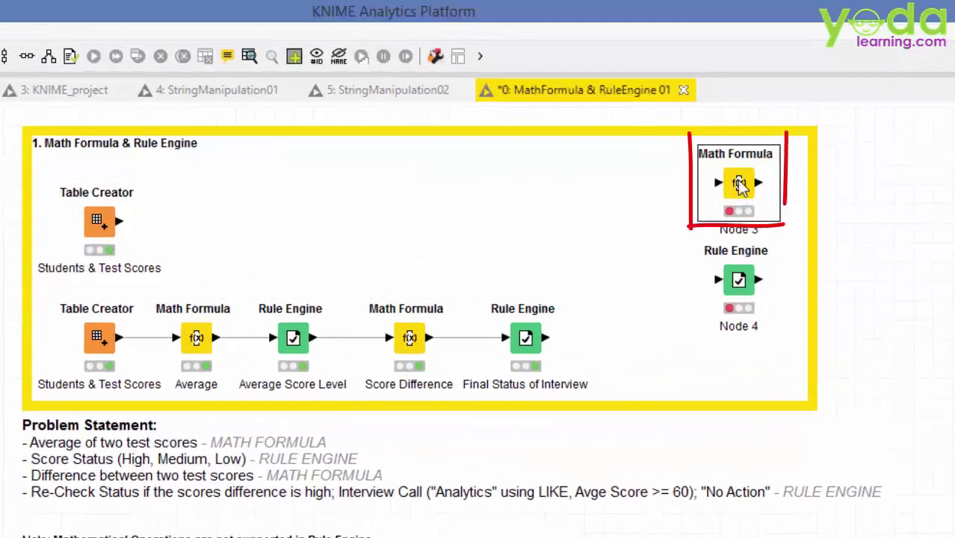
{"action": "left_click", "coordinate": [741, 283]}
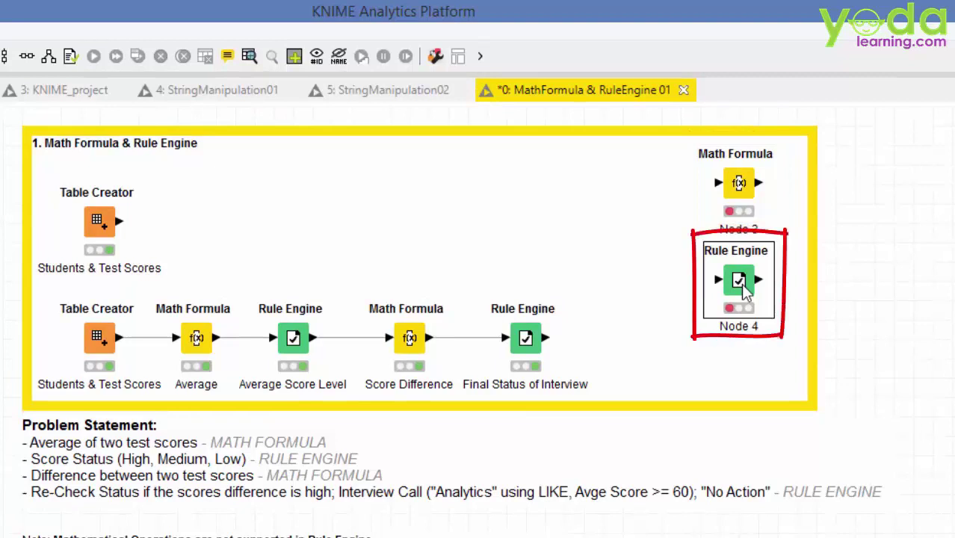
{"action": "left_click", "coordinate": [742, 186]}
{"action": "key", "text": "ctrl+c"}
{"action": "key", "text": "ctrl+v"}
{"action": "left_click_drag", "start_coordinate": [863, 303], "coordinate": [221, 227]}
{"action": "left_click_drag", "start_coordinate": [124, 225], "coordinate": [196, 225]}
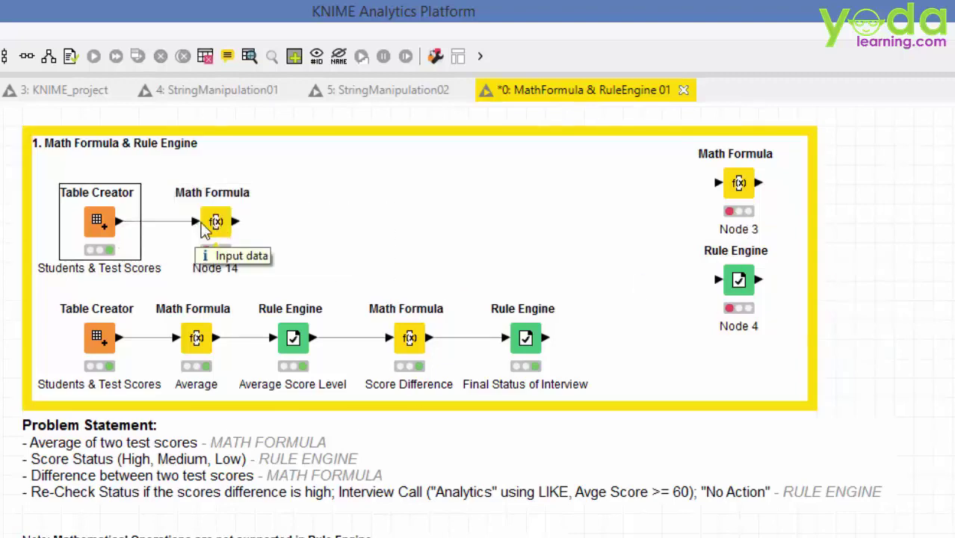
Step: In the new Math Formula node, insert the aggregation average function with Score_Test1 as its first argument
{"action": "double_click", "coordinate": [216, 222]}
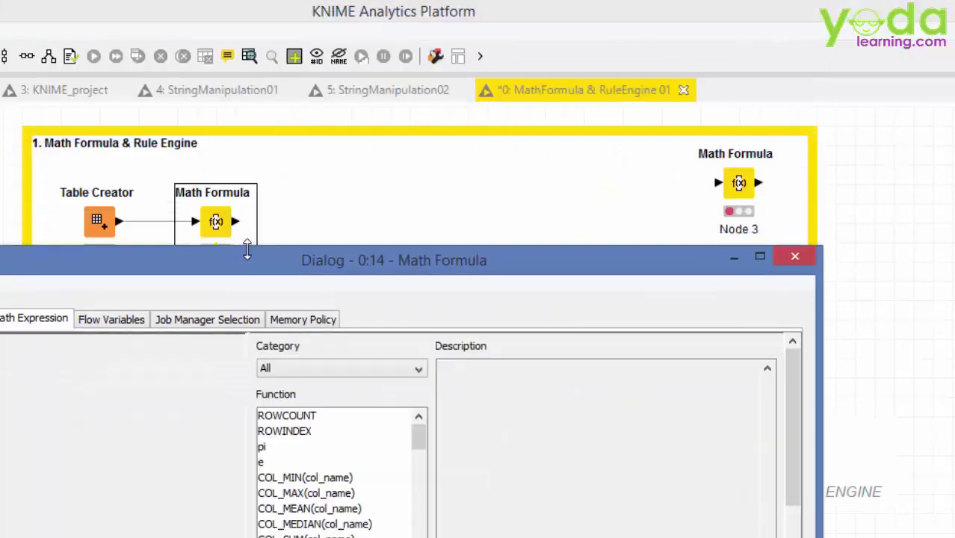
{"action": "left_click_drag", "start_coordinate": [277, 262], "coordinate": [267, 43]}
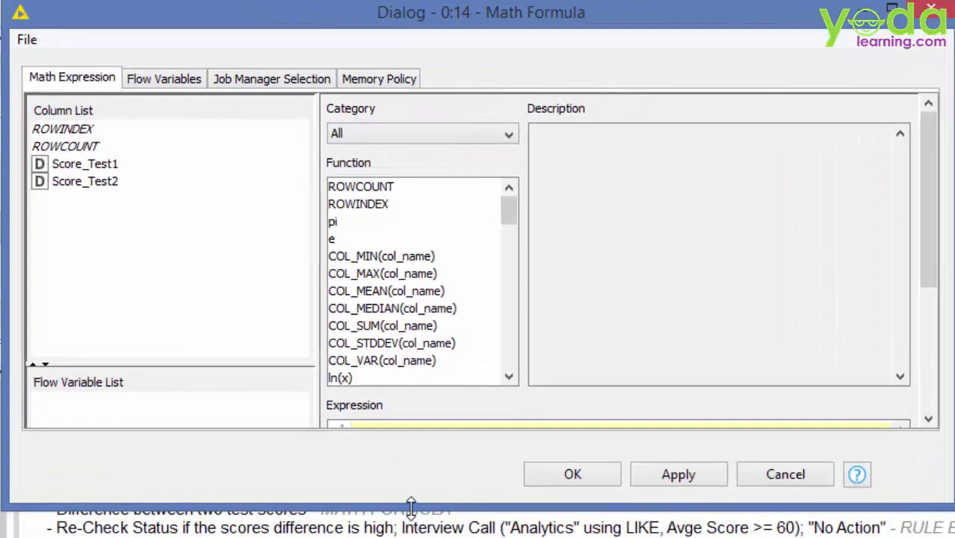
{"action": "left_click_drag", "start_coordinate": [411, 508], "coordinate": [405, 438]}
{"action": "left_click", "coordinate": [509, 134]}
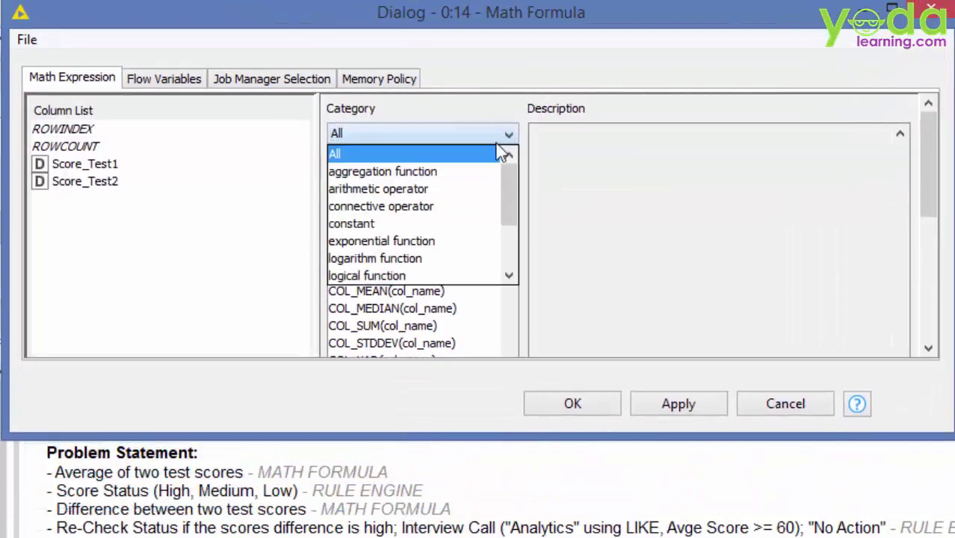
{"action": "left_click_drag", "start_coordinate": [510, 221], "coordinate": [509, 136]}
{"action": "left_click", "coordinate": [508, 138]}
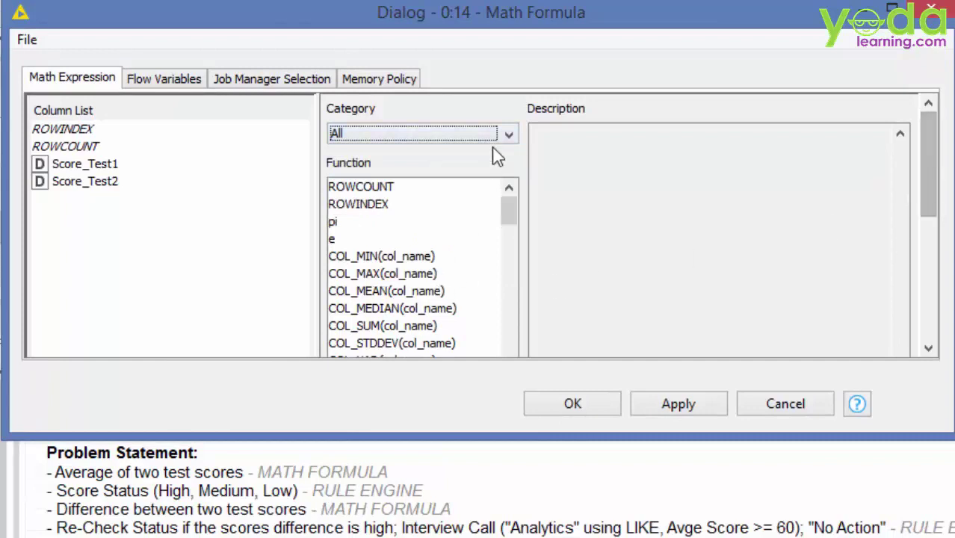
{"action": "left_click", "coordinate": [508, 134]}
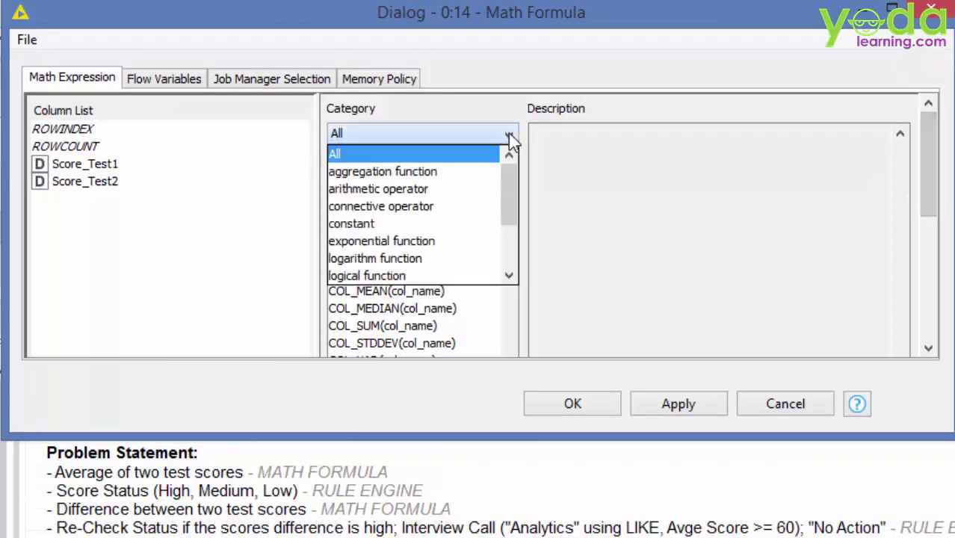
{"action": "left_click", "coordinate": [390, 171]}
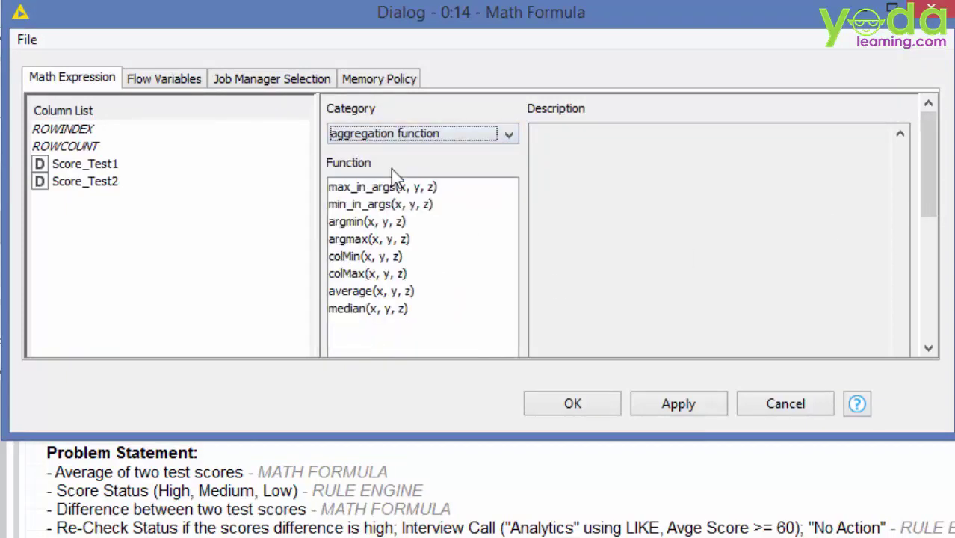
{"action": "left_click", "coordinate": [368, 295]}
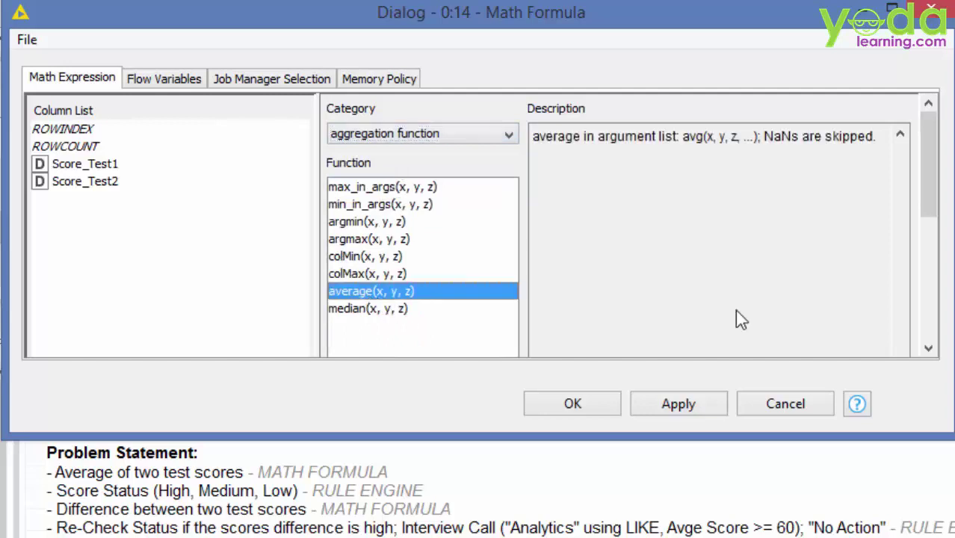
{"action": "scroll", "coordinate": [929, 166], "scroll_direction": "down", "scroll_amount": 4}
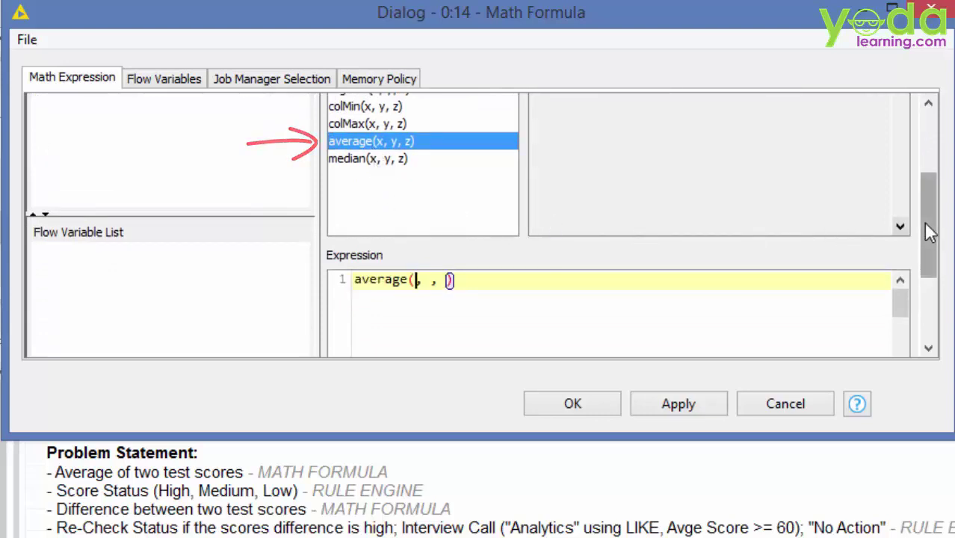
{"action": "left_click_drag", "start_coordinate": [931, 232], "coordinate": [930, 211]}
{"action": "left_click", "coordinate": [88, 131]}
{"action": "double_click", "coordinate": [88, 131]}
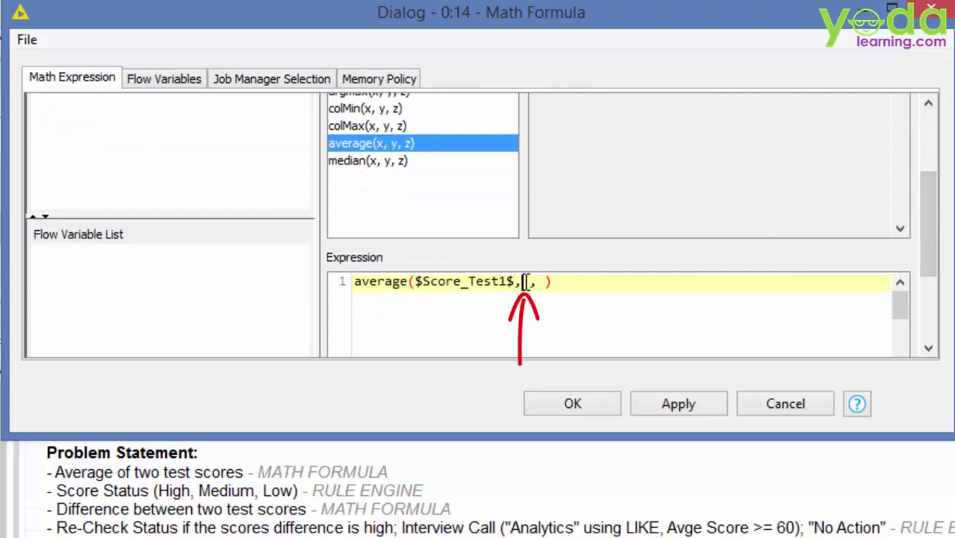
Step: Finish the expression as average($Score_Test1$,$Score_Test2$), append it as AvgeScore, and save
{"action": "mouse_move", "coordinate": [921, 242]}
{"action": "left_mouse_down"}
{"action": "mouse_move", "coordinate": [931, 198]}
{"action": "mouse_move", "coordinate": [924, 206]}
{"action": "mouse_move", "coordinate": [938, 241]}
{"action": "left_mouse_up"}
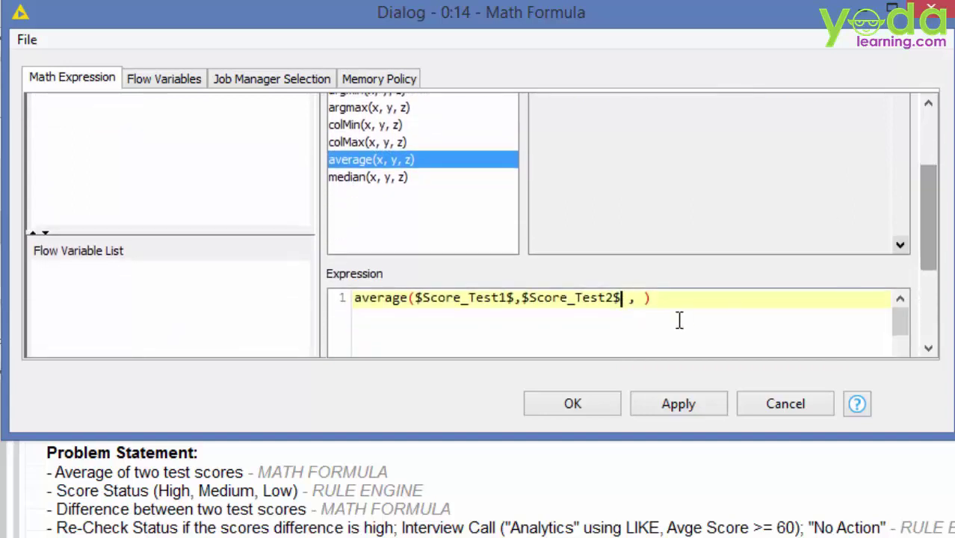
{"action": "left_click", "coordinate": [646, 298]}
{"action": "key", "text": "BackSpace"}
{"action": "key", "text": "BackSpace"}
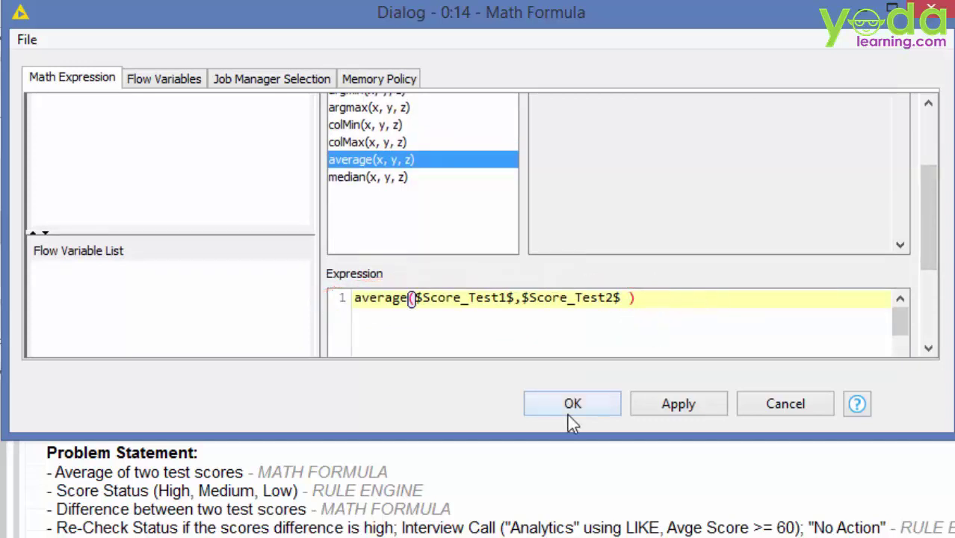
{"action": "left_click_drag", "start_coordinate": [929, 216], "coordinate": [927, 269]}
{"action": "left_click_drag", "start_coordinate": [531, 310], "coordinate": [457, 312]}
{"action": "type", "text": "AvgeScore"}
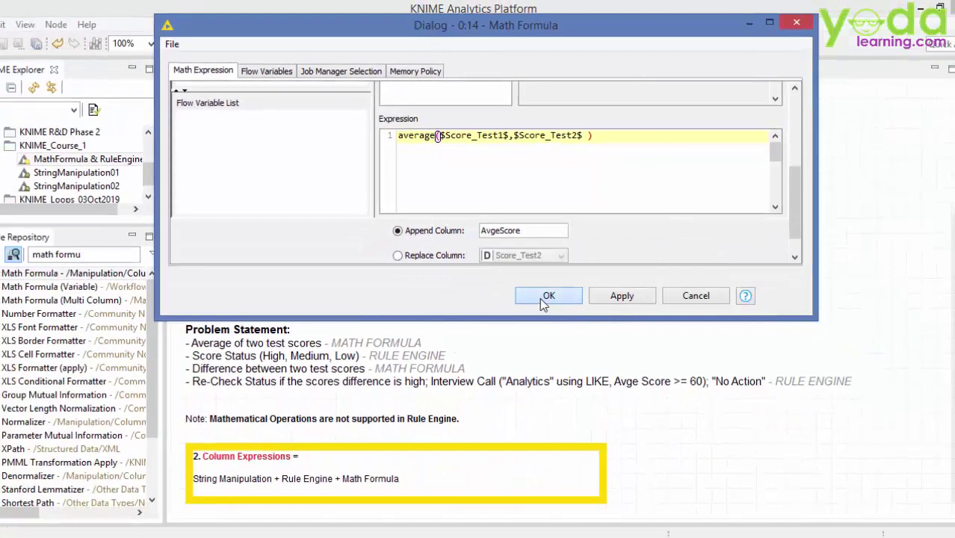
{"action": "left_click", "coordinate": [547, 296]}
Step: Execute the Math Formula node and view its output showing AvgeScore values like 52.5, 57.5 and 72.5
{"action": "right_click", "coordinate": [329, 166]}
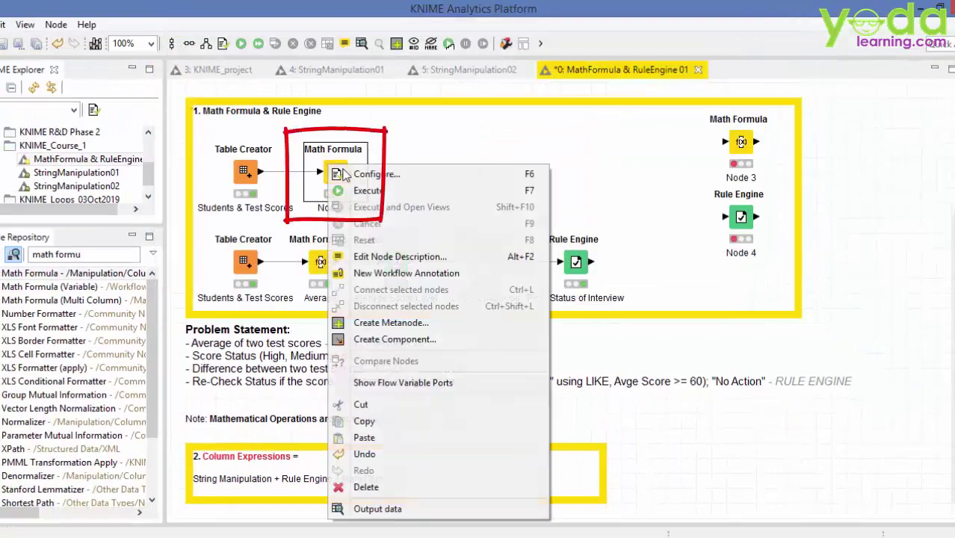
{"action": "left_click", "coordinate": [370, 193]}
{"action": "right_click", "coordinate": [336, 172]}
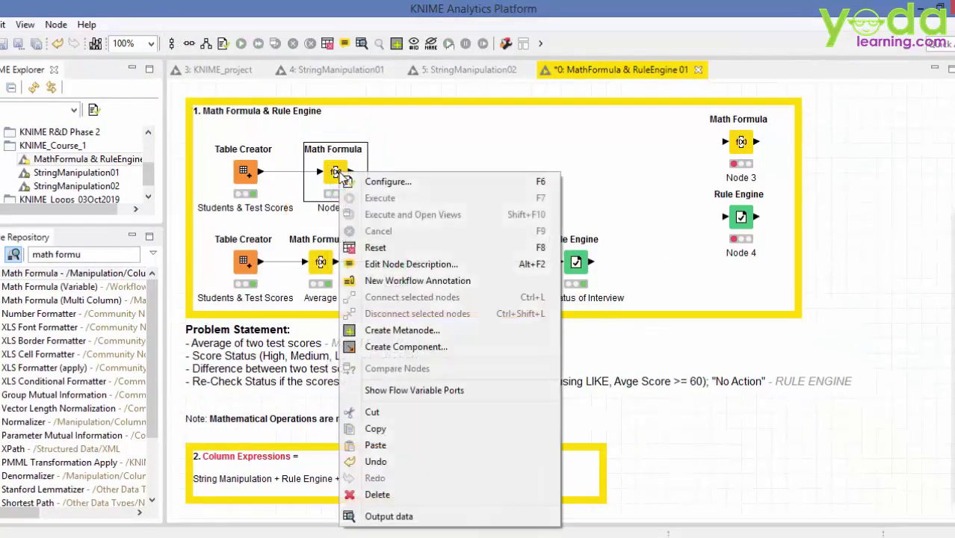
{"action": "left_click", "coordinate": [396, 517]}
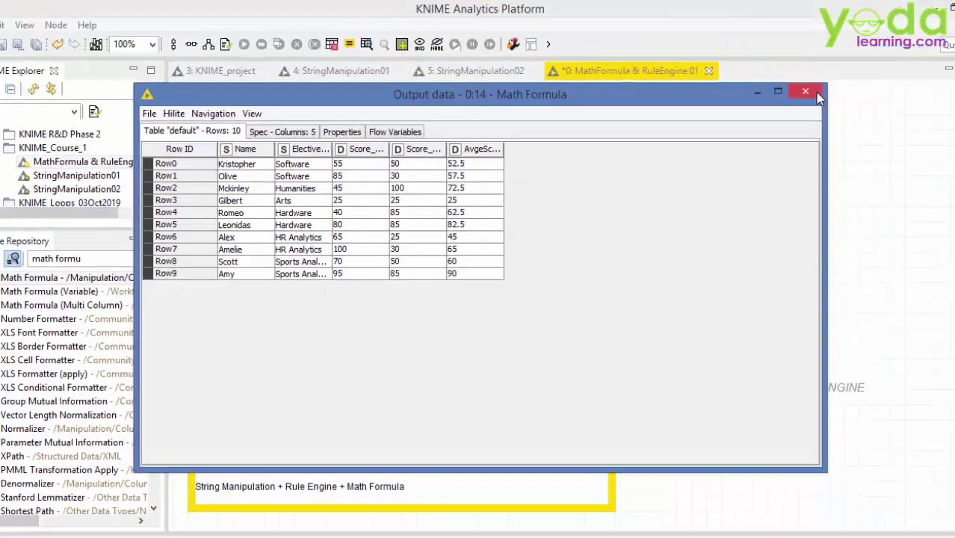
Step: Duplicate Rule Engine Node 4 as Node 15 beside Node 14 and feed Node 14's output into it
{"action": "left_click", "coordinate": [815, 93]}
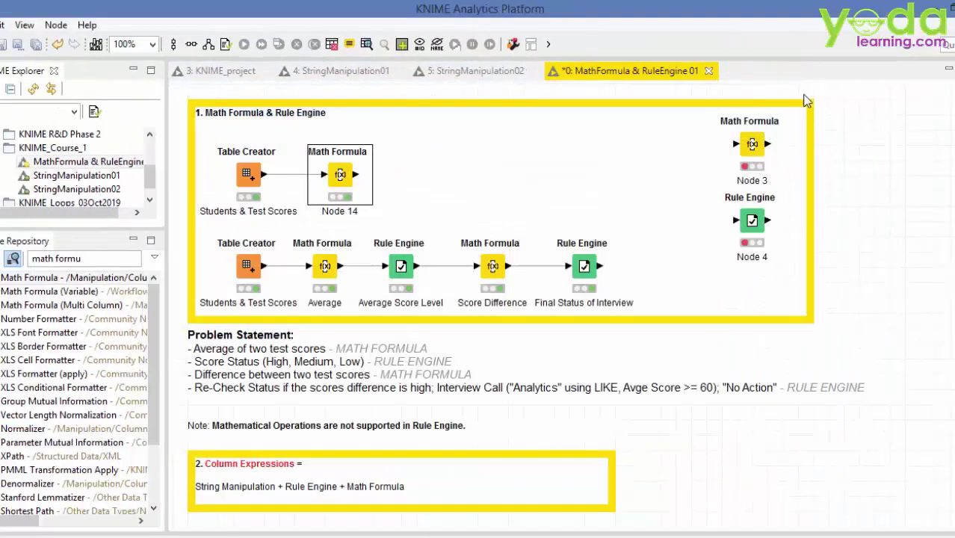
{"action": "left_click", "coordinate": [746, 236]}
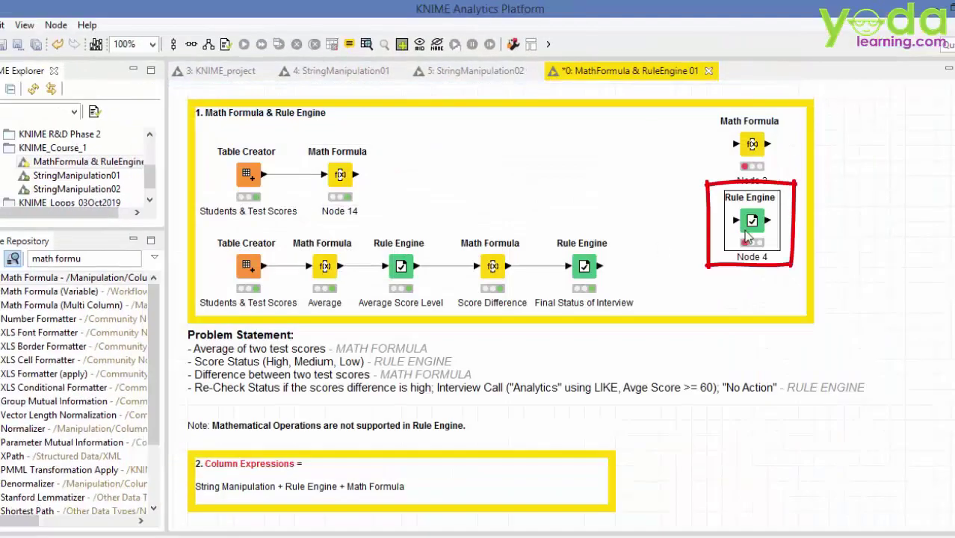
{"action": "key", "text": "ctrl+c"}
{"action": "key", "text": "ctrl+v"}
{"action": "mouse_move", "coordinate": [838, 317]}
{"action": "left_mouse_down"}
{"action": "mouse_move", "coordinate": [460, 192]}
{"action": "mouse_move", "coordinate": [426, 194]}
{"action": "mouse_move", "coordinate": [429, 177]}
{"action": "left_mouse_up"}
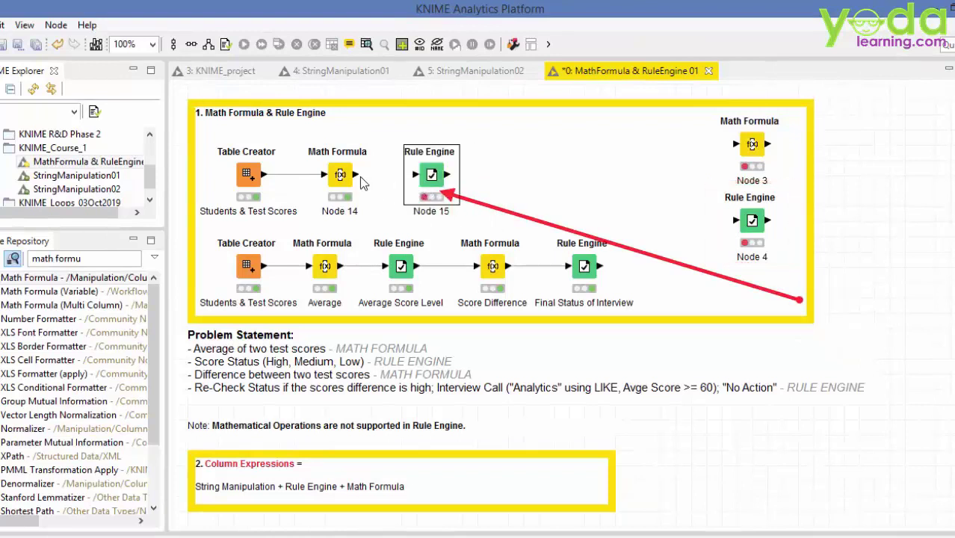
{"action": "left_click_drag", "start_coordinate": [355, 175], "coordinate": [416, 179]}
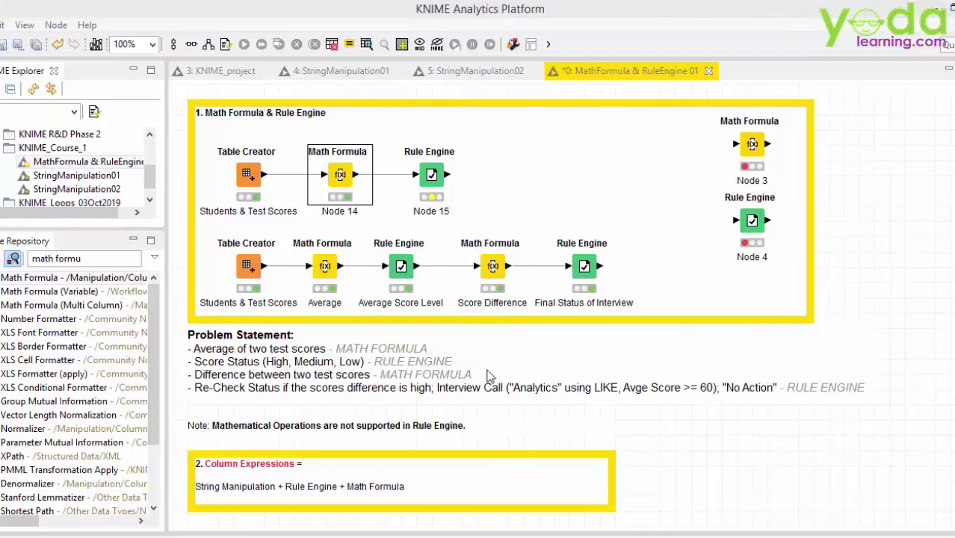
{"action": "left_click", "coordinate": [433, 175]}
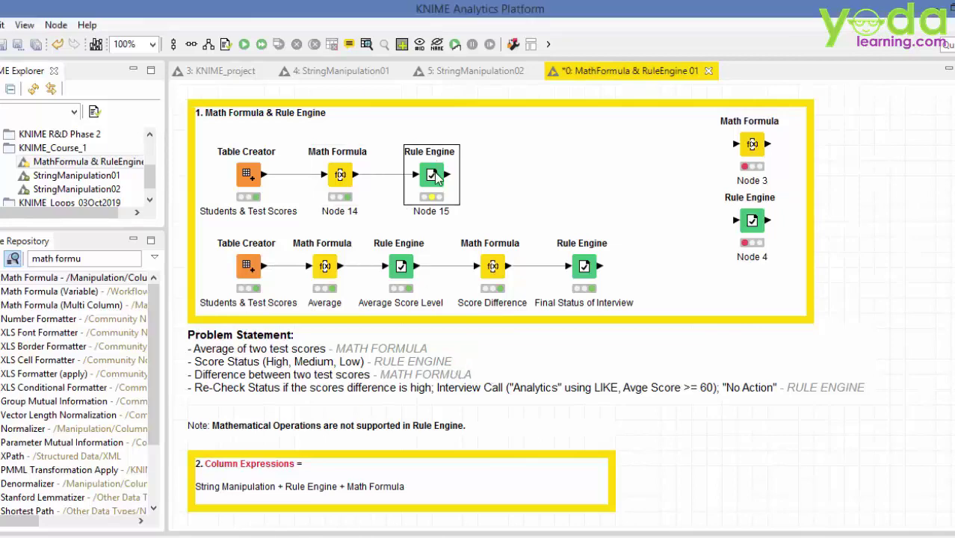
{"action": "right_click", "coordinate": [438, 175]}
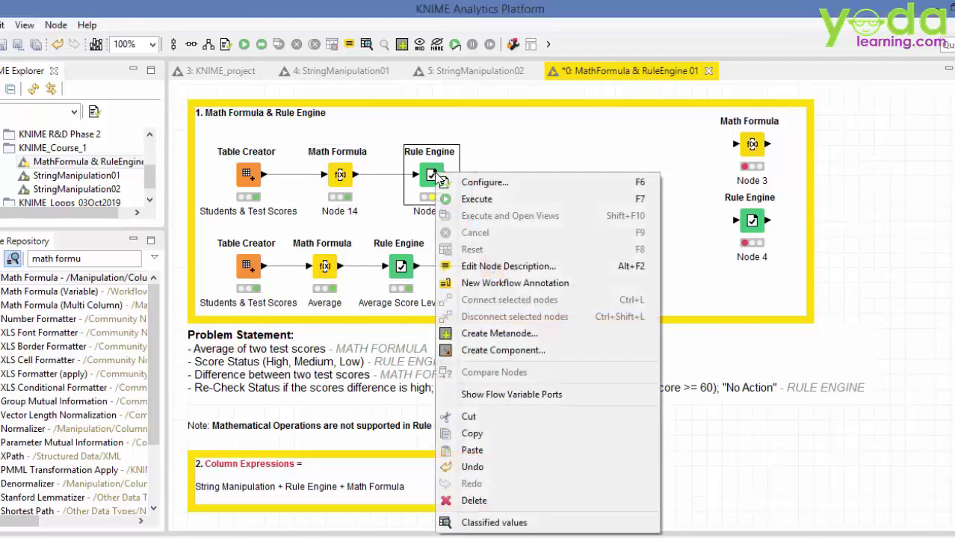
Step: In Rule Engine Node 15's settings, delete the sample comment, string and TRUE rule lines
{"action": "left_click", "coordinate": [463, 183]}
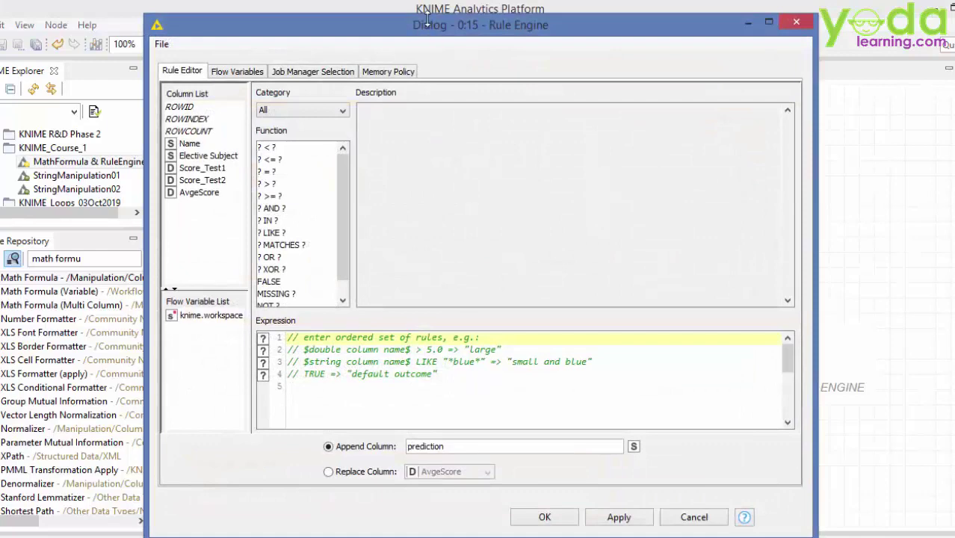
{"action": "mouse_move", "coordinate": [426, 20]}
{"action": "left_mouse_down"}
{"action": "mouse_move", "coordinate": [430, 161]}
{"action": "mouse_move", "coordinate": [427, 20]}
{"action": "left_mouse_up"}
{"action": "left_click_drag", "start_coordinate": [391, 380], "coordinate": [389, 350]}
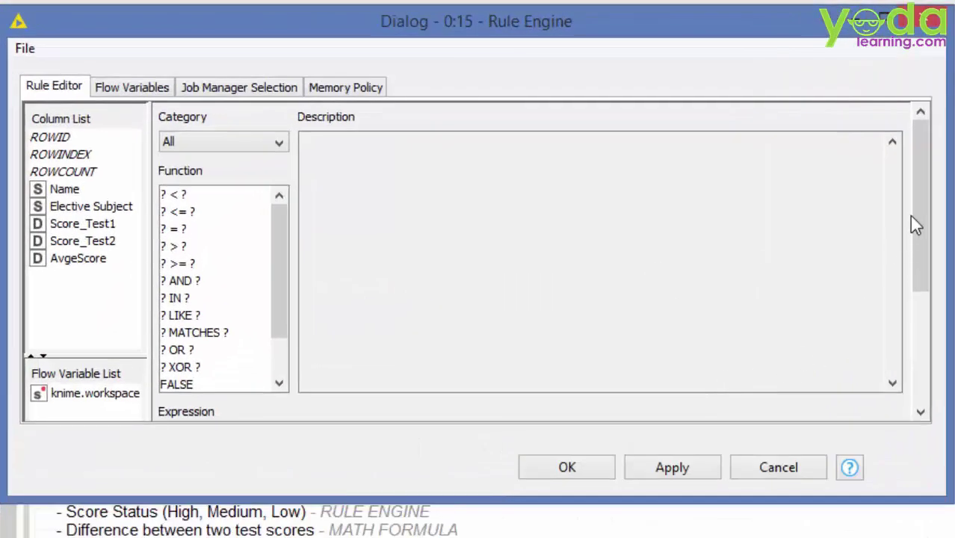
{"action": "left_click_drag", "start_coordinate": [795, 148], "coordinate": [447, 254]}
{"action": "left_click_drag", "start_coordinate": [423, 362], "coordinate": [180, 310]}
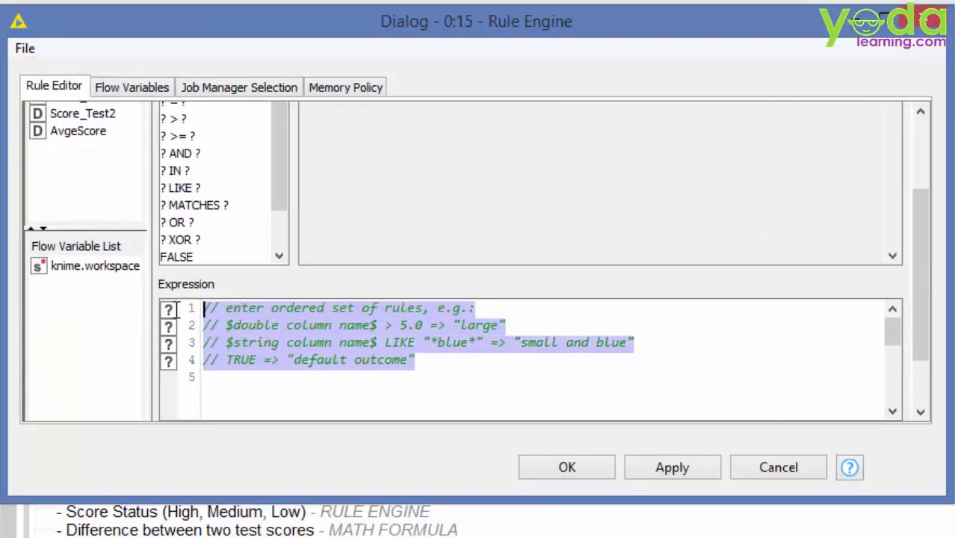
{"action": "left_click", "coordinate": [497, 313]}
{"action": "left_click_drag", "start_coordinate": [497, 313], "coordinate": [166, 311]}
{"action": "key", "text": "Delete"}
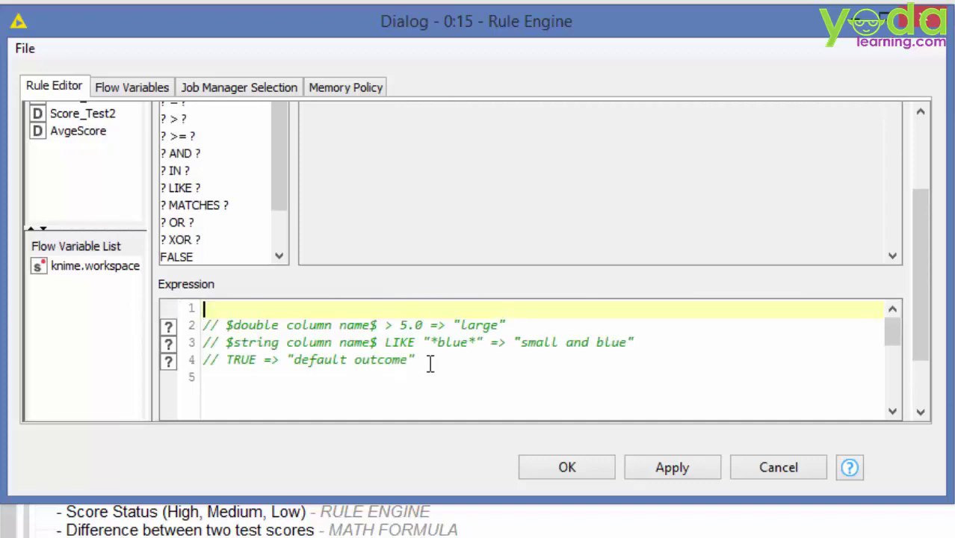
{"action": "key", "text": "Delete"}
{"action": "left_click_drag", "start_coordinate": [429, 347], "coordinate": [137, 331]}
{"action": "key", "text": "Delete"}
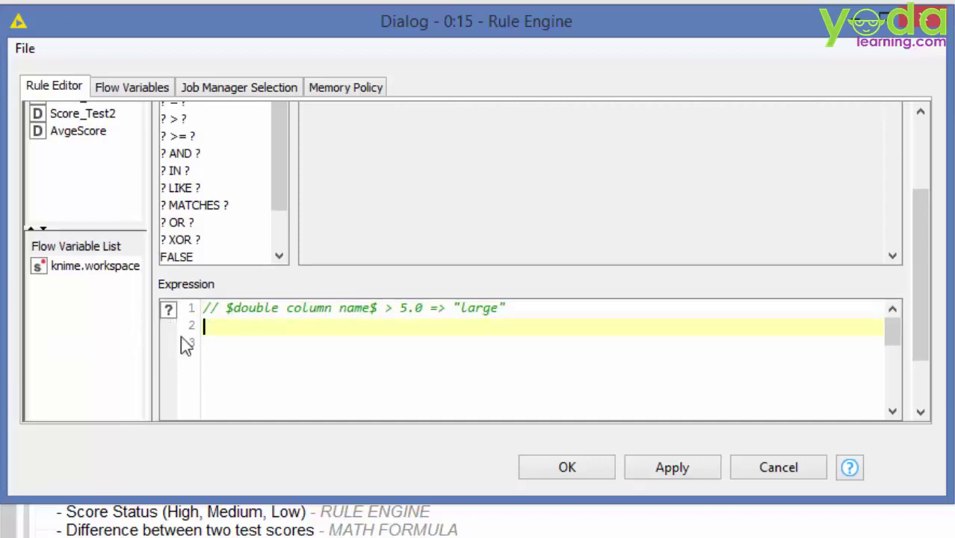
Step: Write the rule $AvgeScore$ < 40 => "Low"
{"action": "double_click", "coordinate": [88, 134]}
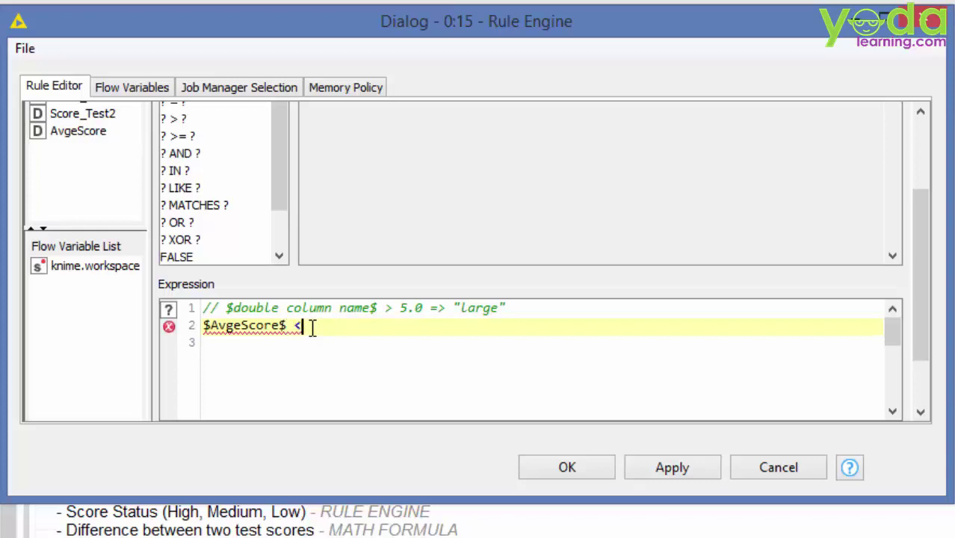
{"action": "type", "text": "<= 40 "}
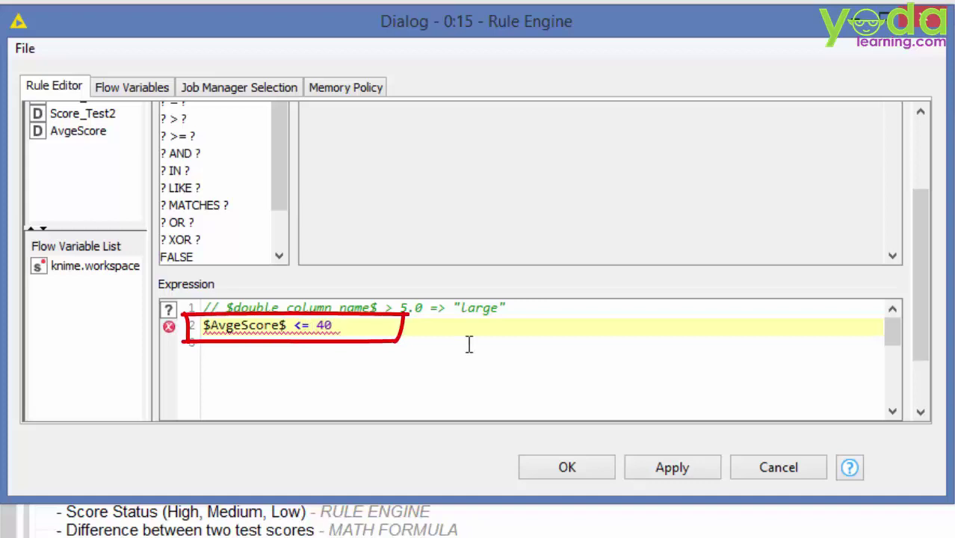
{"action": "type", "text": "-> \"Low\""}
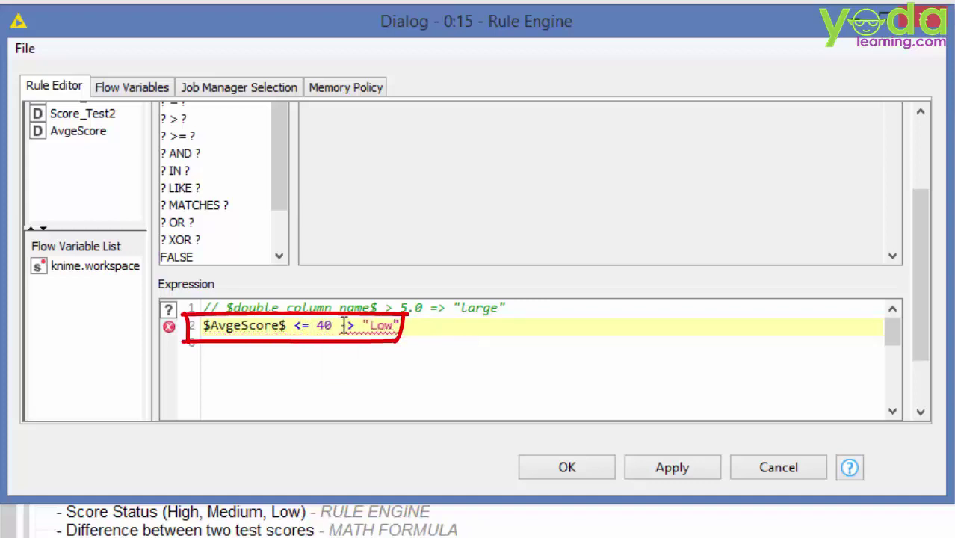
{"action": "left_click", "coordinate": [348, 325]}
{"action": "key", "text": "shift+Home"}
{"action": "type", "text": "="}
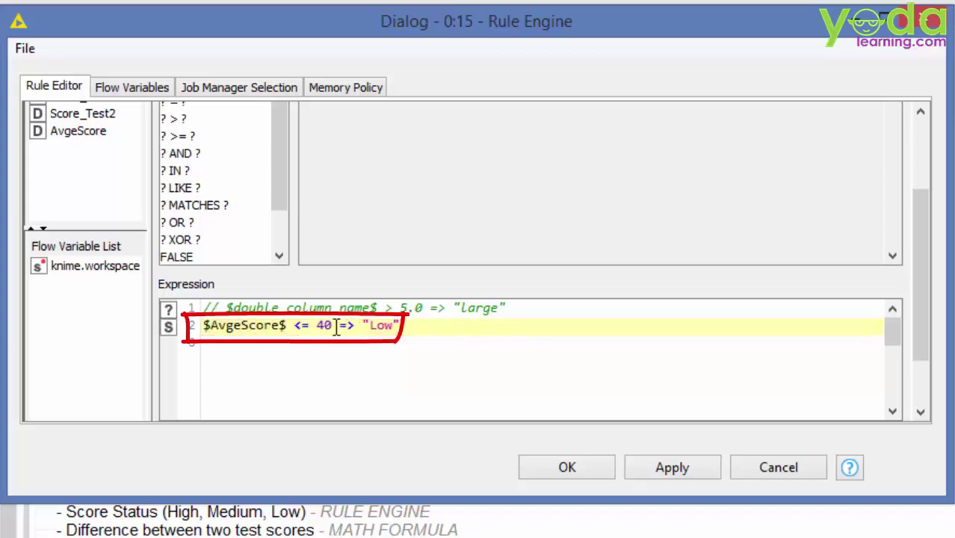
{"action": "left_click_drag", "start_coordinate": [332, 326], "coordinate": [202, 329]}
{"action": "left_click", "coordinate": [363, 327]}
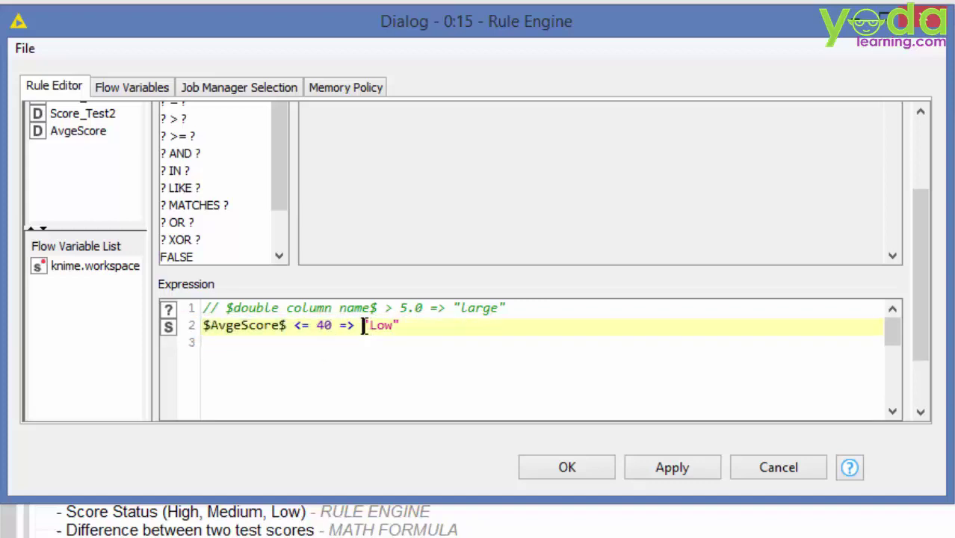
{"action": "left_click_drag", "start_coordinate": [363, 327], "coordinate": [411, 326]}
{"action": "left_click", "coordinate": [407, 327]}
{"action": "left_click", "coordinate": [305, 327]}
{"action": "key", "text": "BackSpace"}
{"action": "left_click_drag", "start_coordinate": [324, 327], "coordinate": [196, 329]}
{"action": "left_click_drag", "start_coordinate": [392, 327], "coordinate": [203, 327]}
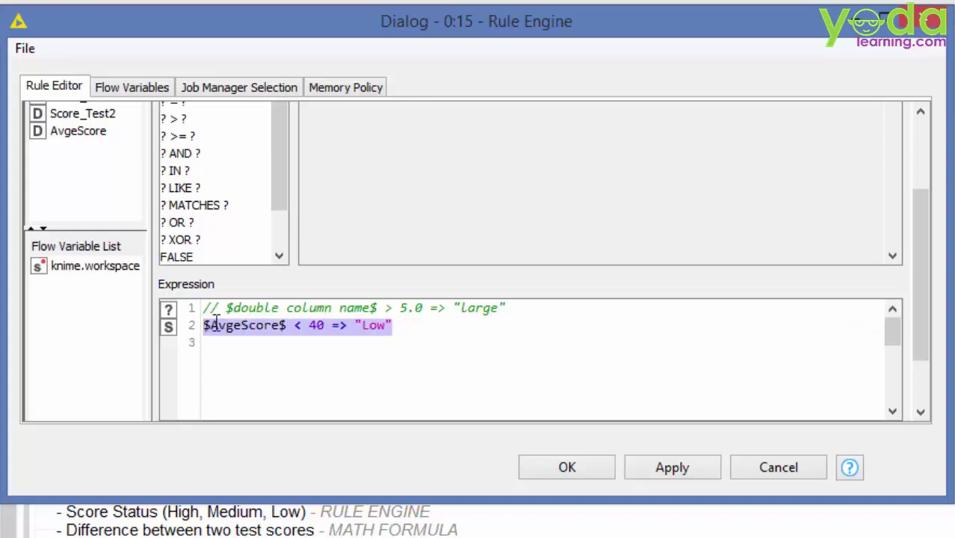
Step: Duplicate the Low rule on the next line and change it to < 70 => "Medium"
{"action": "key", "text": "ctrl"}
{"action": "key", "text": "ctrl+c"}
{"action": "left_click", "coordinate": [224, 342]}
{"action": "key", "text": "ctrl+v"}
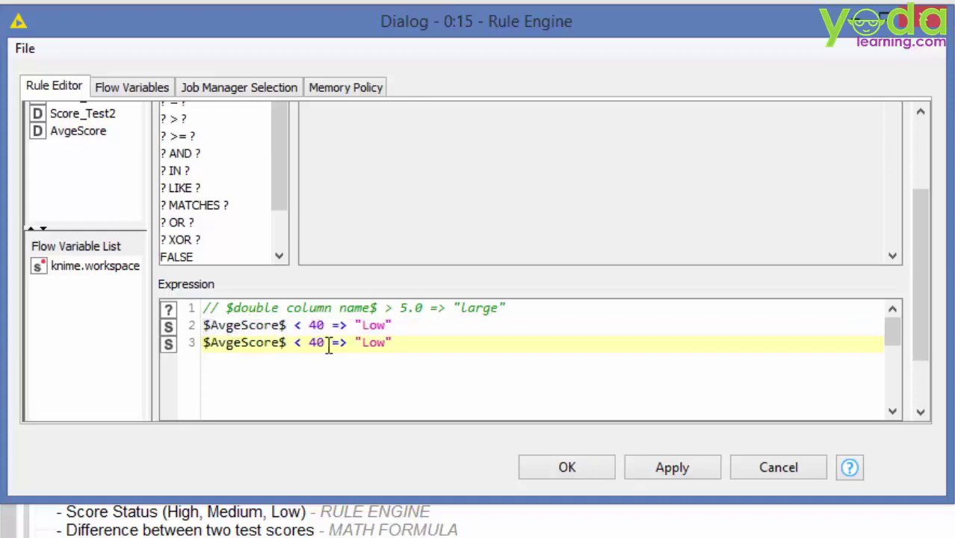
{"action": "double_click", "coordinate": [316, 343]}
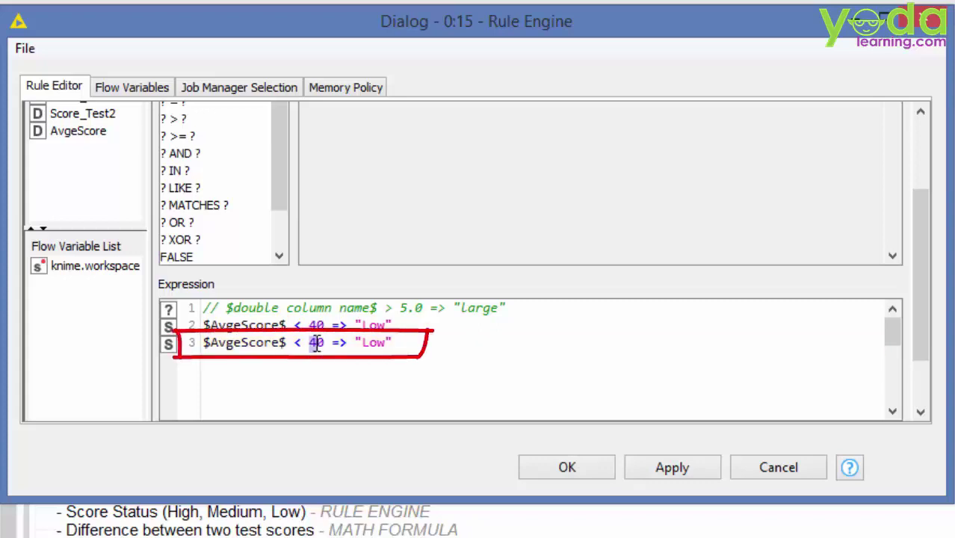
{"action": "type", "text": "70"}
{"action": "left_click_drag", "start_coordinate": [361, 342], "coordinate": [387, 342]}
{"action": "type", "text": "Medium"}
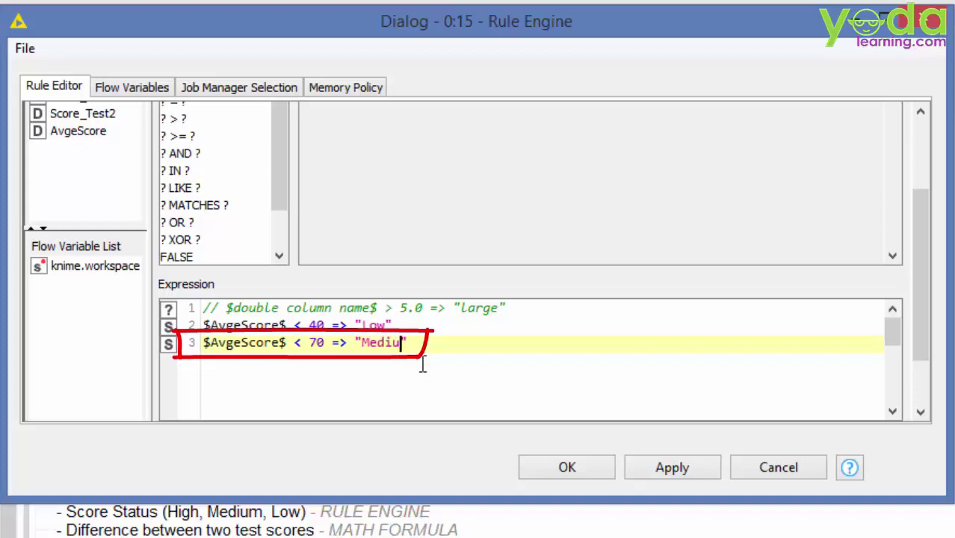
Step: Add a fourth rule line TRUE => "High" after the Medium rule
{"action": "left_click", "coordinate": [429, 344]}
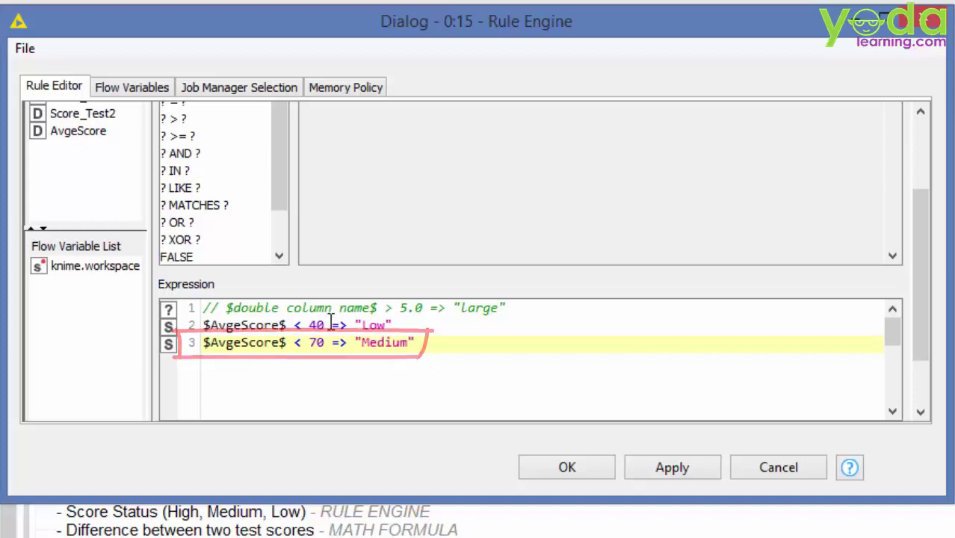
{"action": "left_click_drag", "start_coordinate": [393, 325], "coordinate": [204, 326]}
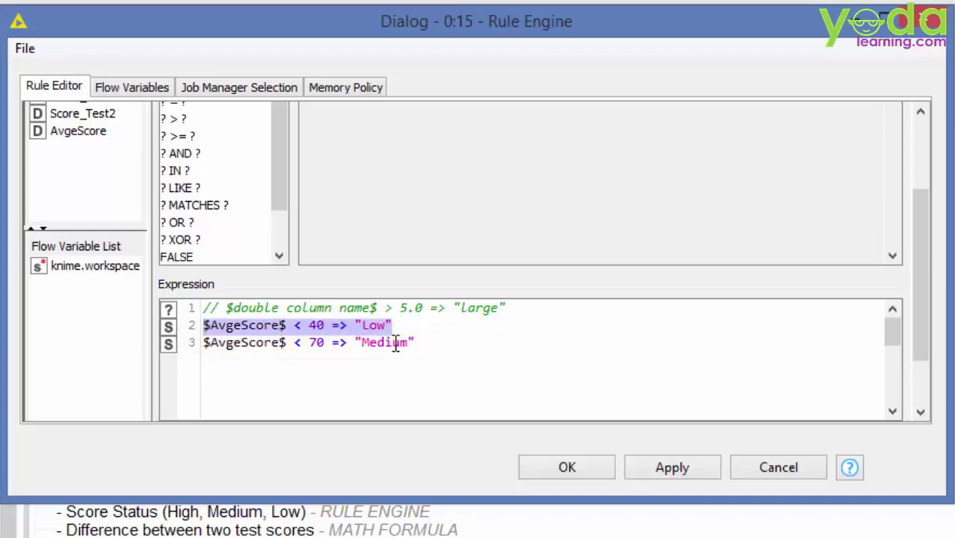
{"action": "left_click_drag", "start_coordinate": [417, 344], "coordinate": [190, 345]}
{"action": "left_click", "coordinate": [437, 348]}
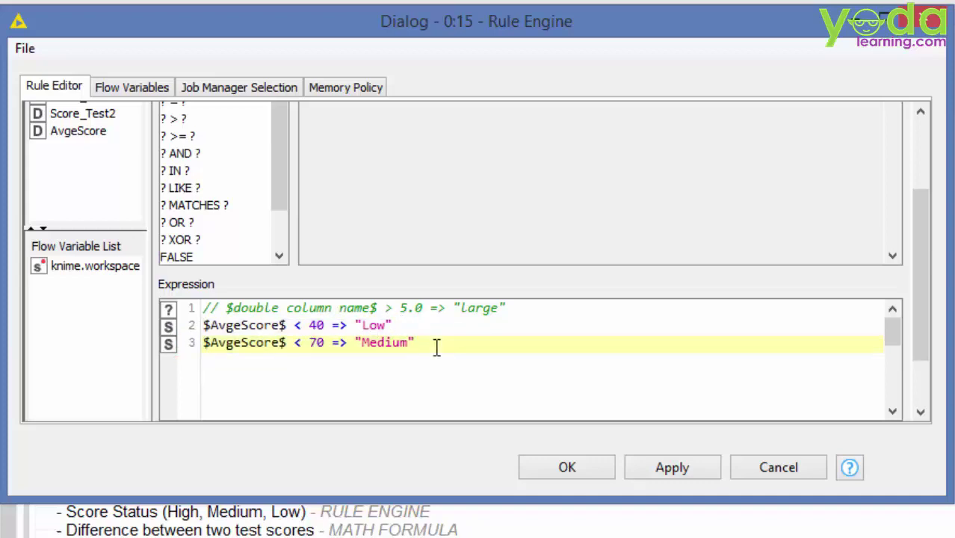
{"action": "left_click_drag", "start_coordinate": [429, 351], "coordinate": [205, 326]}
{"action": "left_click", "coordinate": [443, 346]}
{"action": "key", "text": "Return"}
{"action": "left_click_drag", "start_coordinate": [415, 344], "coordinate": [203, 344]}
{"action": "left_click", "coordinate": [209, 360]}
{"action": "type", "text": "TRUE"}
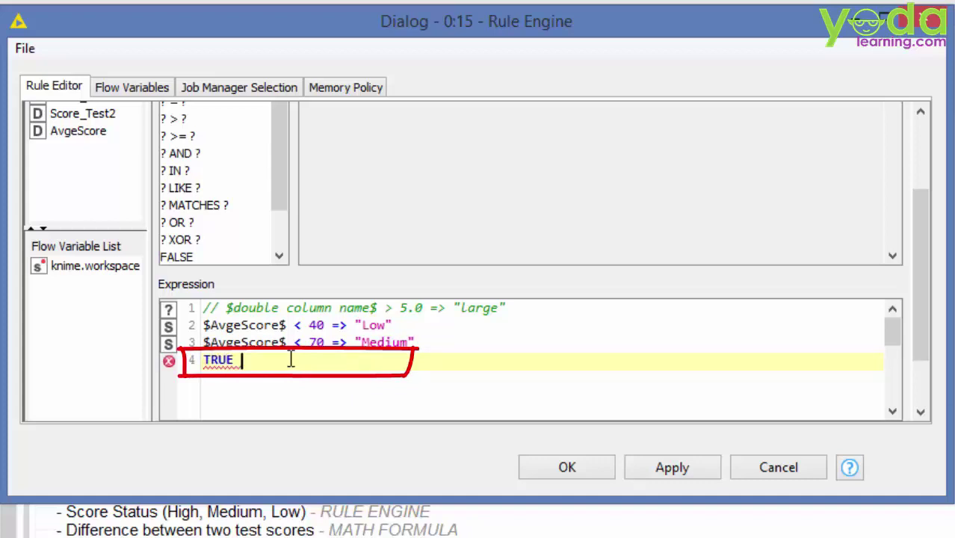
{"action": "type", "text": " => \"High\""}
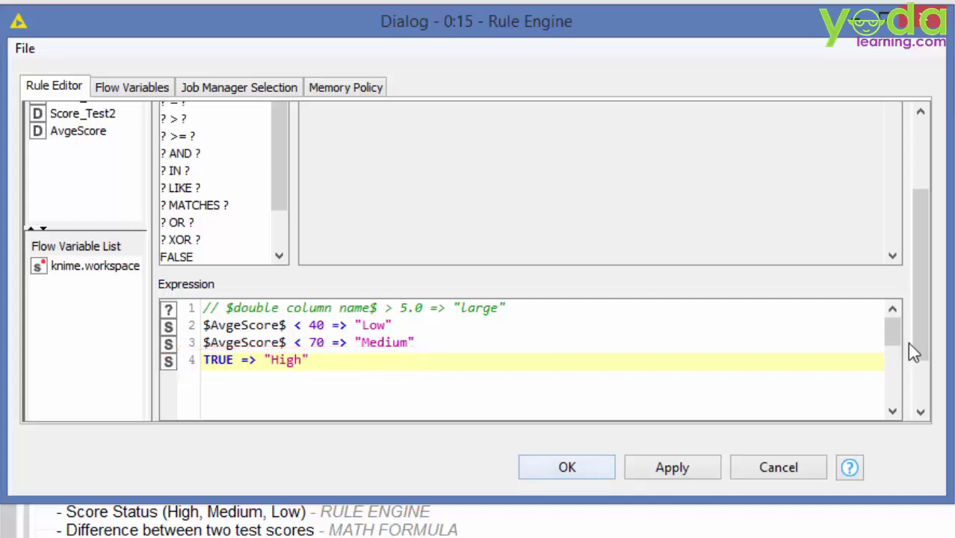
Step: Name the appended column AvgeScore Status and save the Rule Engine settings
{"action": "left_click_drag", "start_coordinate": [916, 345], "coordinate": [921, 392]}
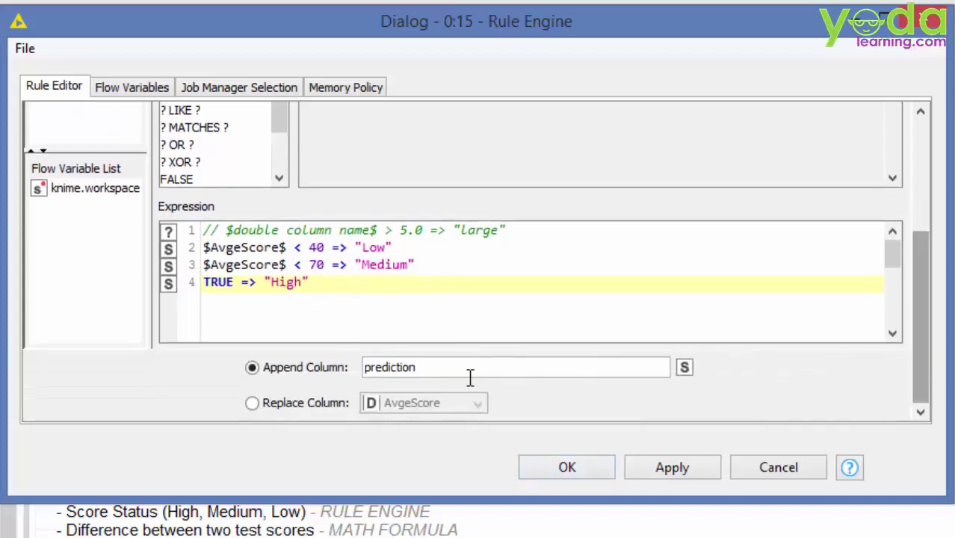
{"action": "double_click", "coordinate": [356, 367]}
{"action": "type", "text": "A"}
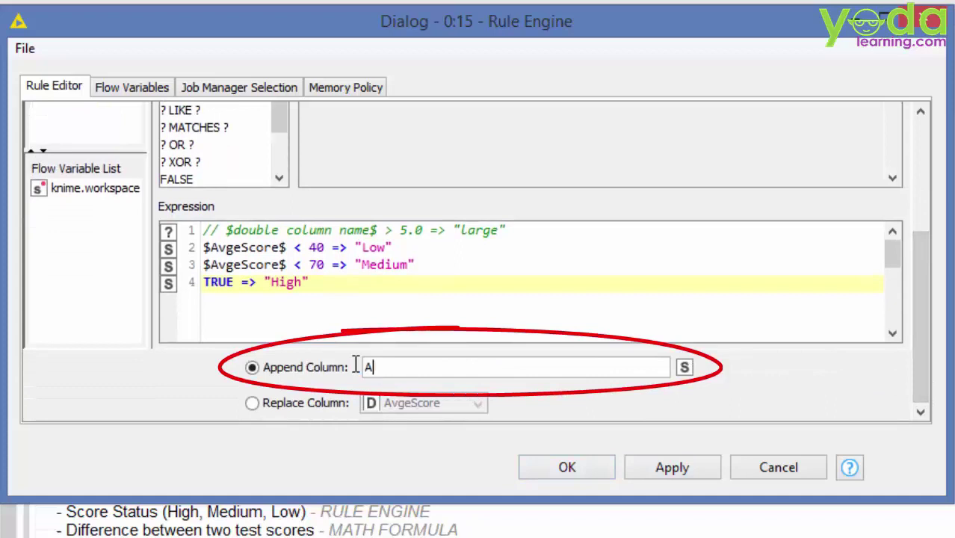
{"action": "type", "text": "vgeScore Sta"}
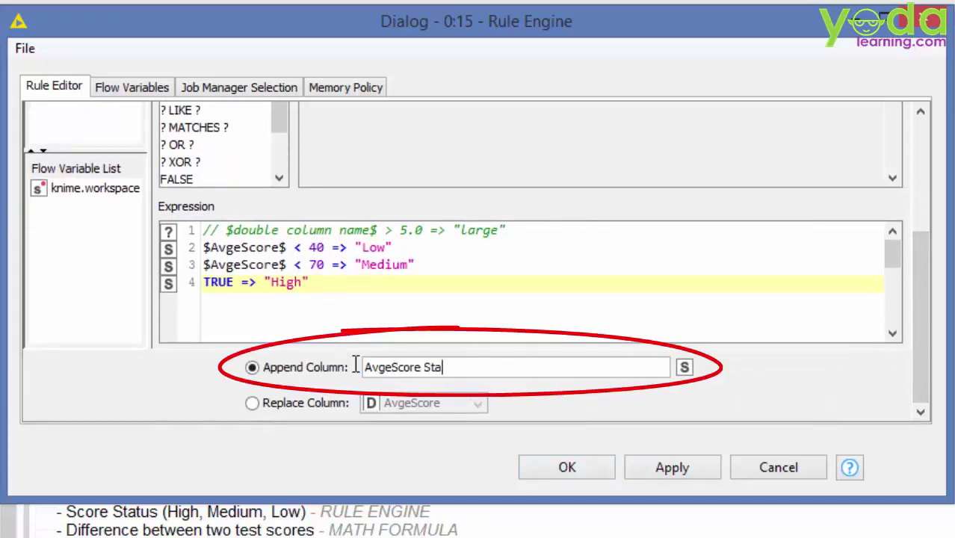
{"action": "type", "text": "tus"}
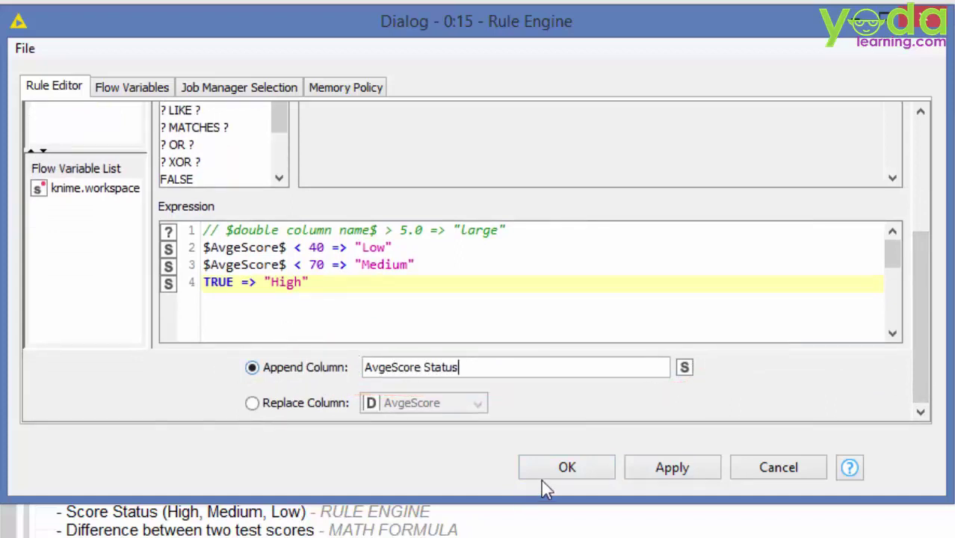
{"action": "left_click", "coordinate": [557, 469]}
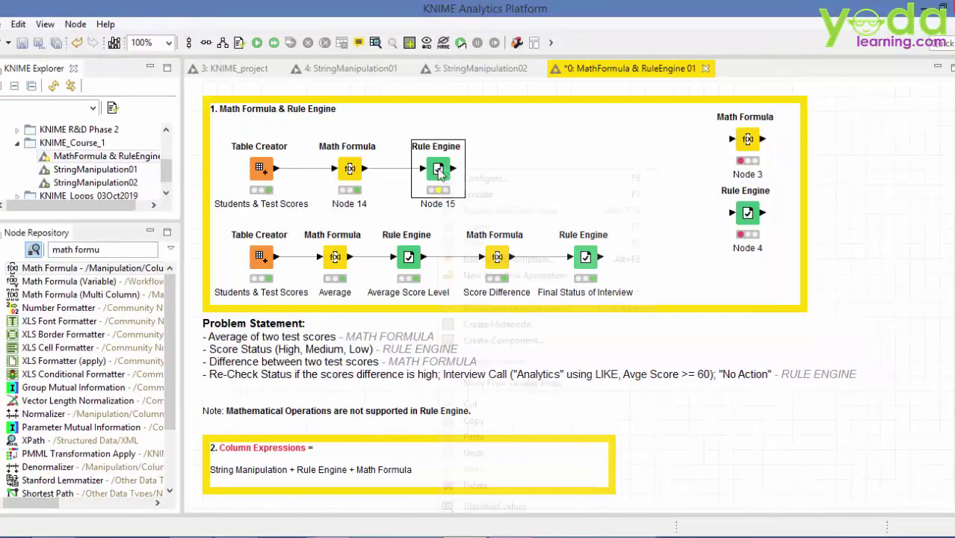
{"action": "left_click", "coordinate": [437, 166]}
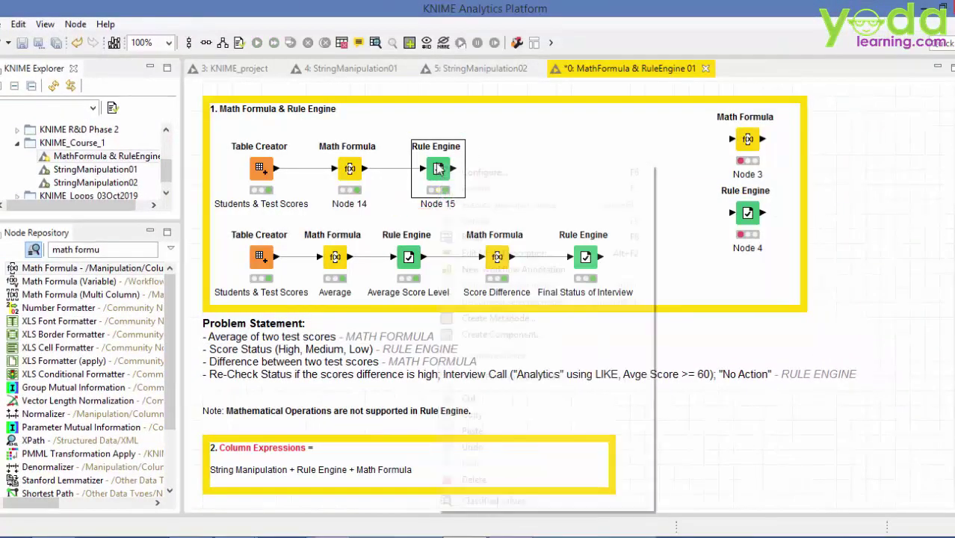
{"action": "right_click", "coordinate": [436, 163]}
{"action": "left_click", "coordinate": [494, 501]}
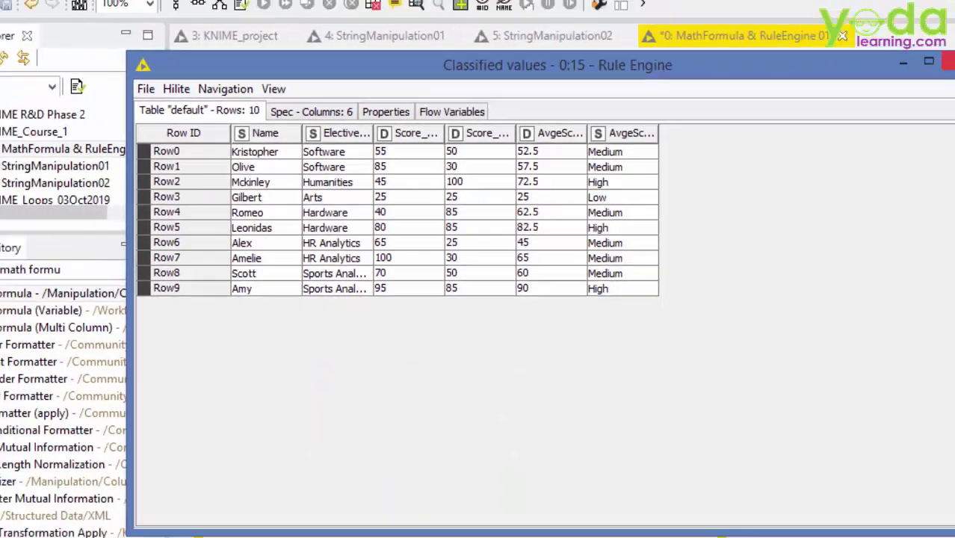
{"action": "left_click", "coordinate": [949, 62]}
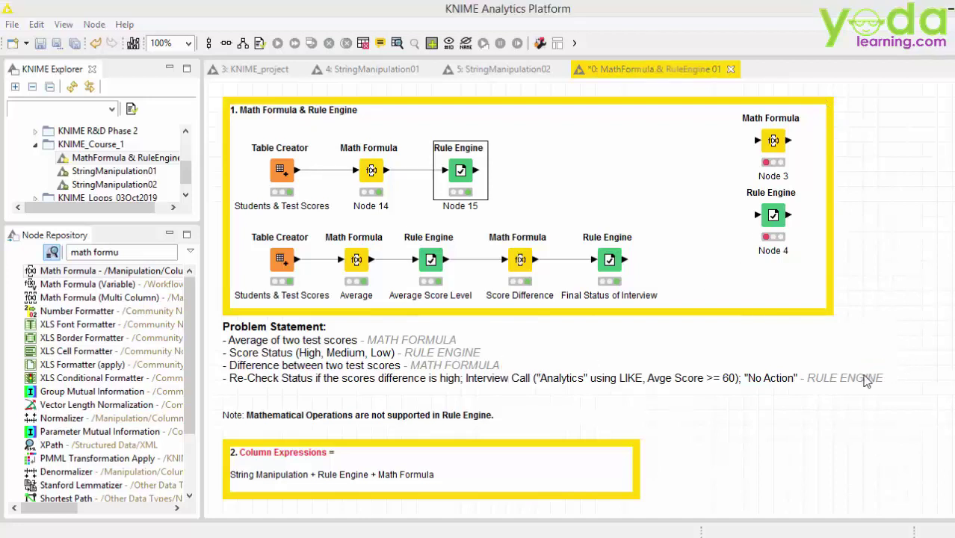
Step: Duplicate spare Math Formula Node 3 as Node 16, placed right of Node 15
{"action": "left_click", "coordinate": [775, 147]}
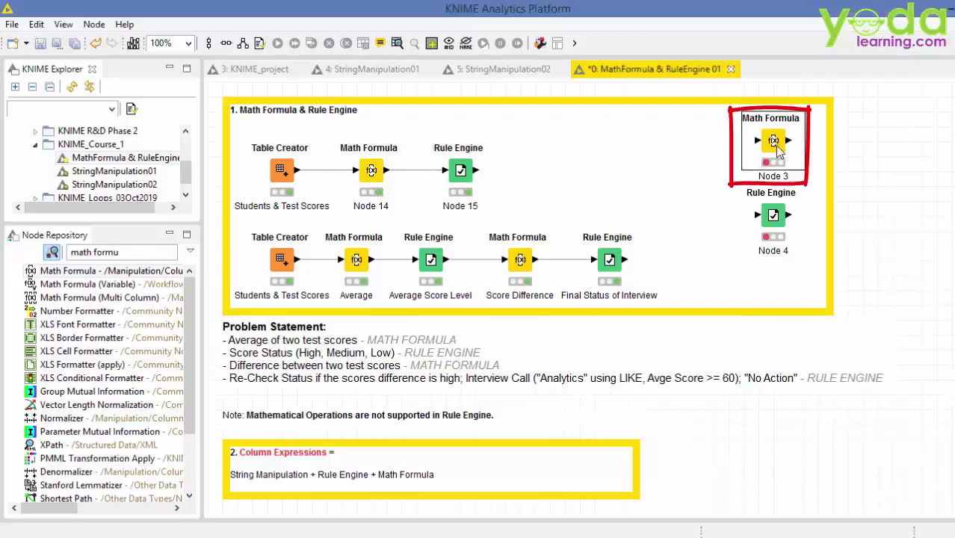
{"action": "key", "text": "ctrl+c"}
{"action": "key", "text": "ctrl+v"}
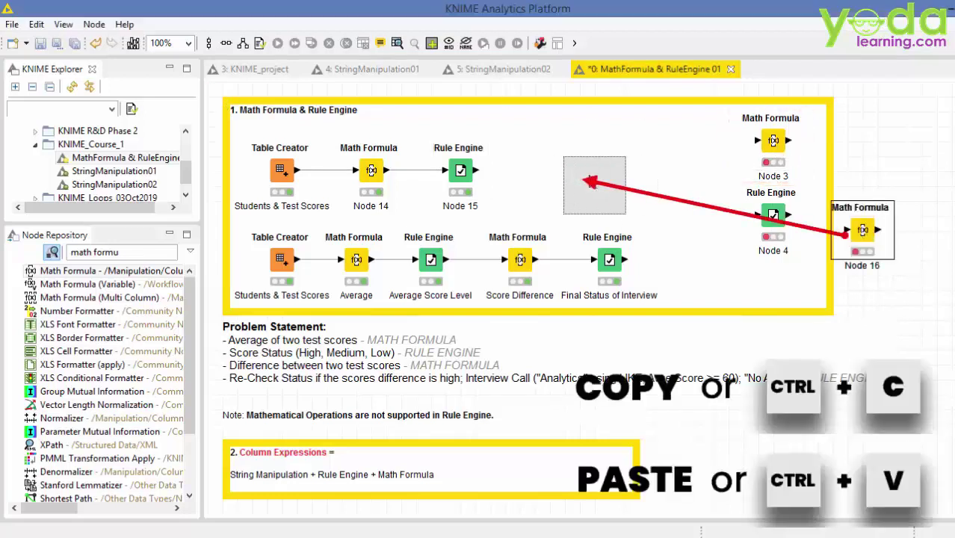
{"action": "left_click_drag", "start_coordinate": [587, 182], "coordinate": [558, 168]}
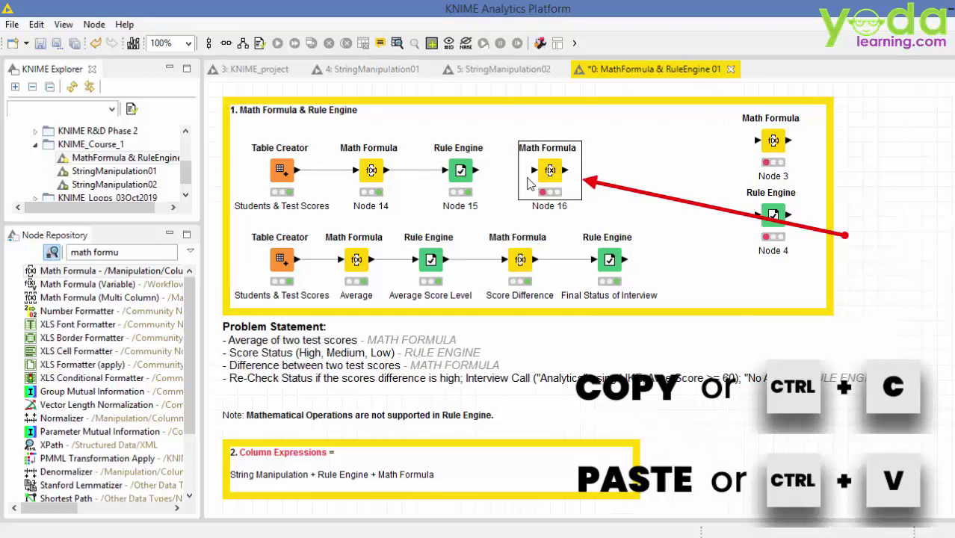
{"action": "left_click", "coordinate": [127, 251]}
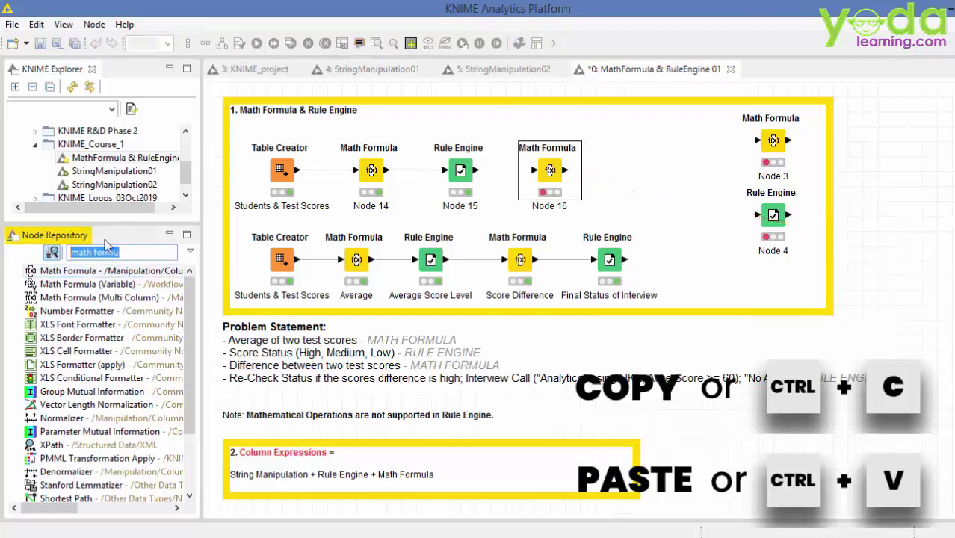
{"action": "left_click", "coordinate": [479, 175]}
{"action": "right_click", "coordinate": [551, 171]}
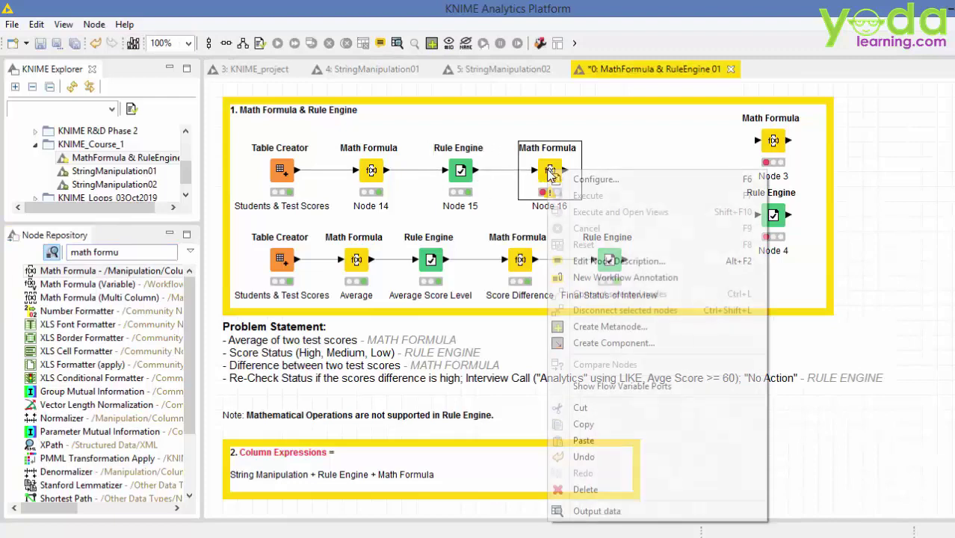
{"action": "left_click", "coordinate": [587, 179]}
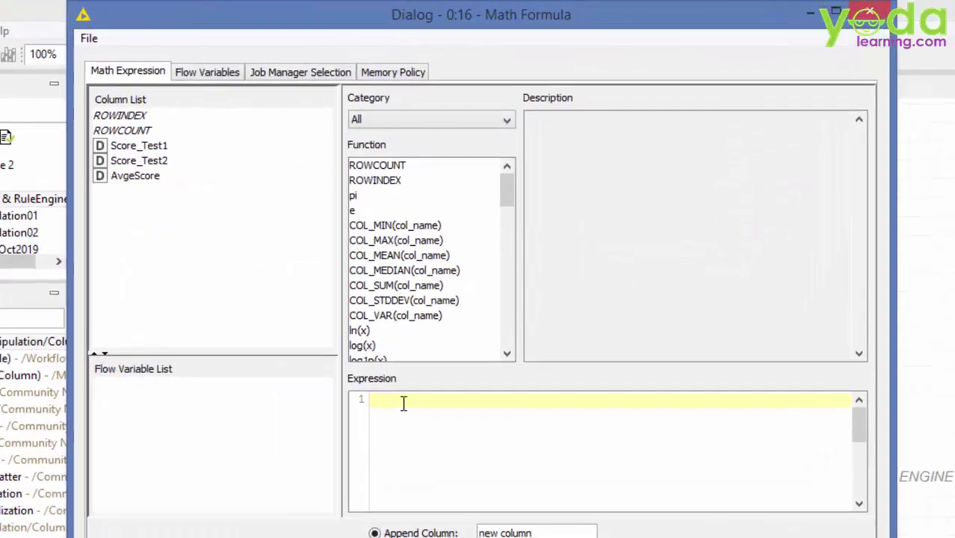
Step: Set Node 16's expression to abs($Score_Test1$-$Score_Test2$), appending a ScoreDiff column
{"action": "double_click", "coordinate": [147, 148]}
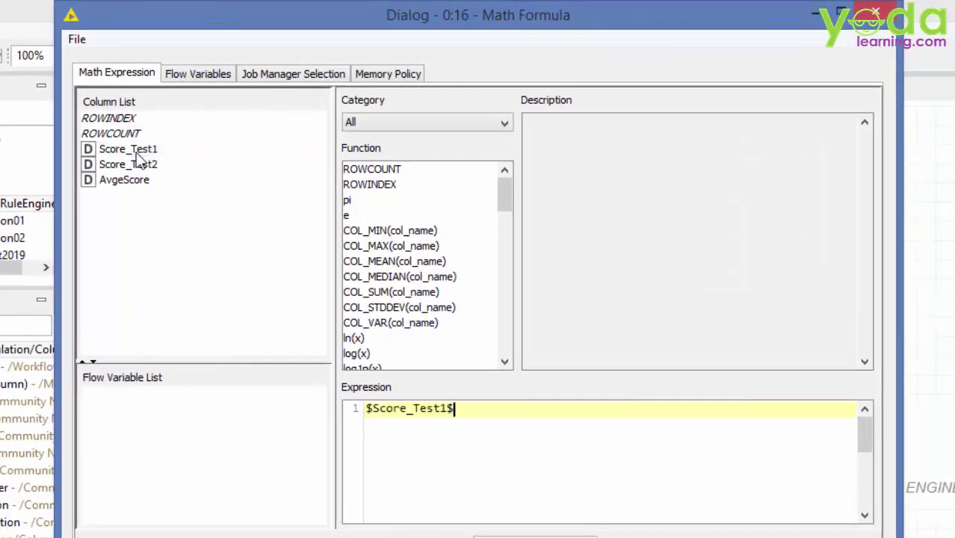
{"action": "double_click", "coordinate": [136, 165]}
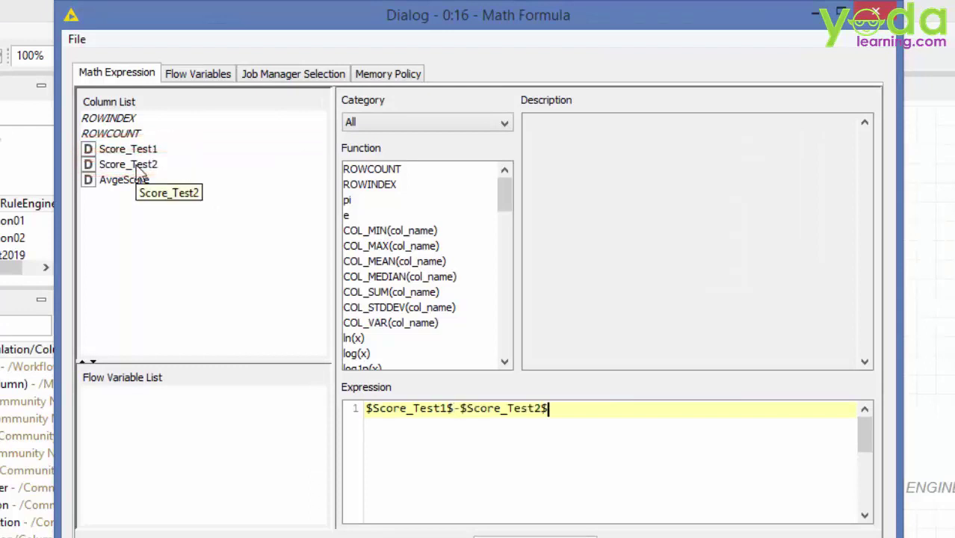
{"action": "left_click_drag", "start_coordinate": [575, 407], "coordinate": [272, 371]}
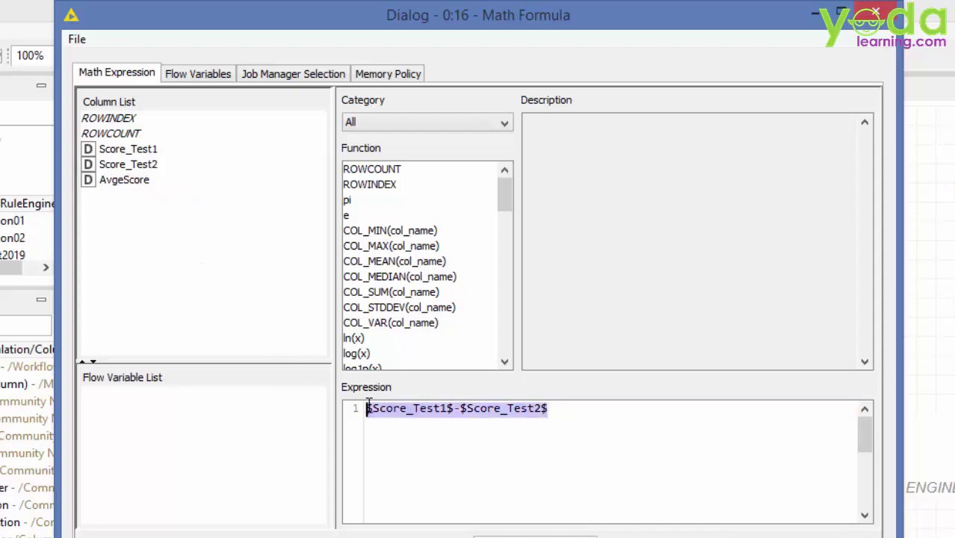
{"action": "left_click_drag", "start_coordinate": [367, 404], "coordinate": [327, 420]}
{"action": "key", "text": "Delete"}
{"action": "left_click", "coordinate": [377, 246]}
{"action": "key", "text": "a"}
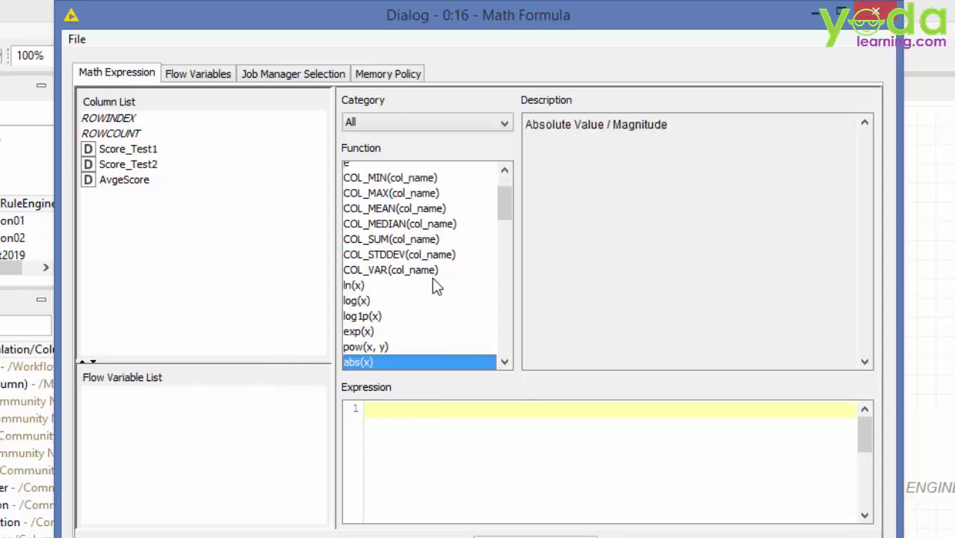
{"action": "double_click", "coordinate": [368, 362]}
{"action": "key", "text": "ctrl+v"}
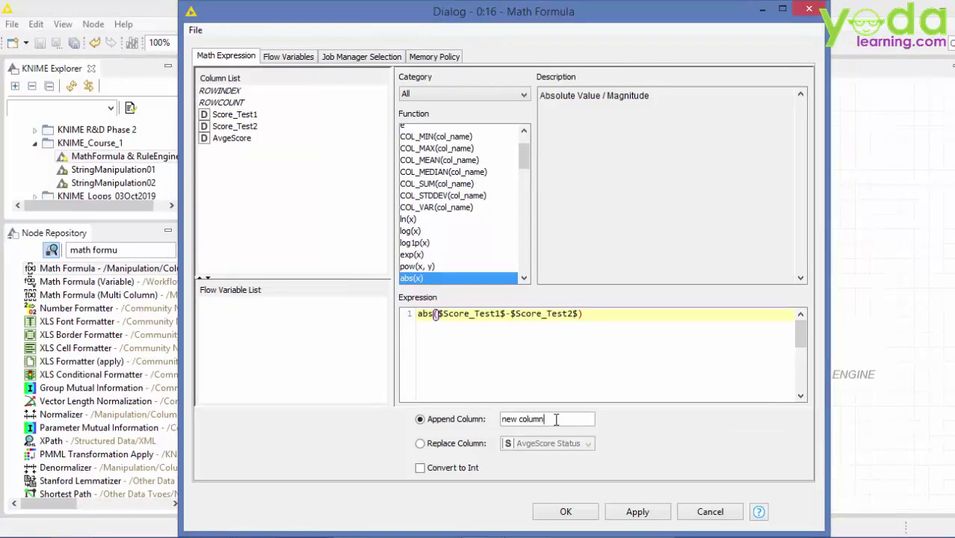
{"action": "left_click_drag", "start_coordinate": [545, 508], "coordinate": [443, 505]}
{"action": "type", "text": "ScoreDiff"}
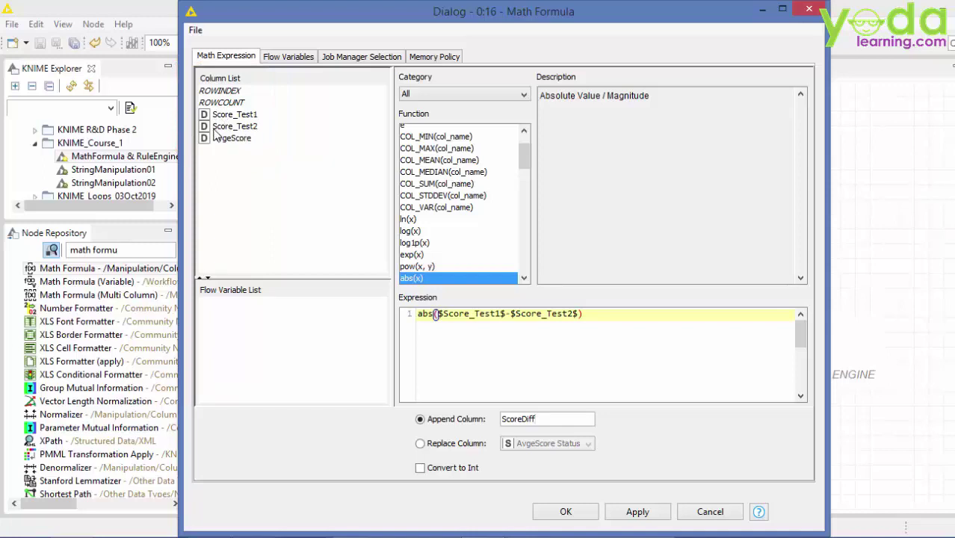
Step: Save the ScoreDiff formula settings and check Node 16's still-empty output data
{"action": "left_click", "coordinate": [566, 512]}
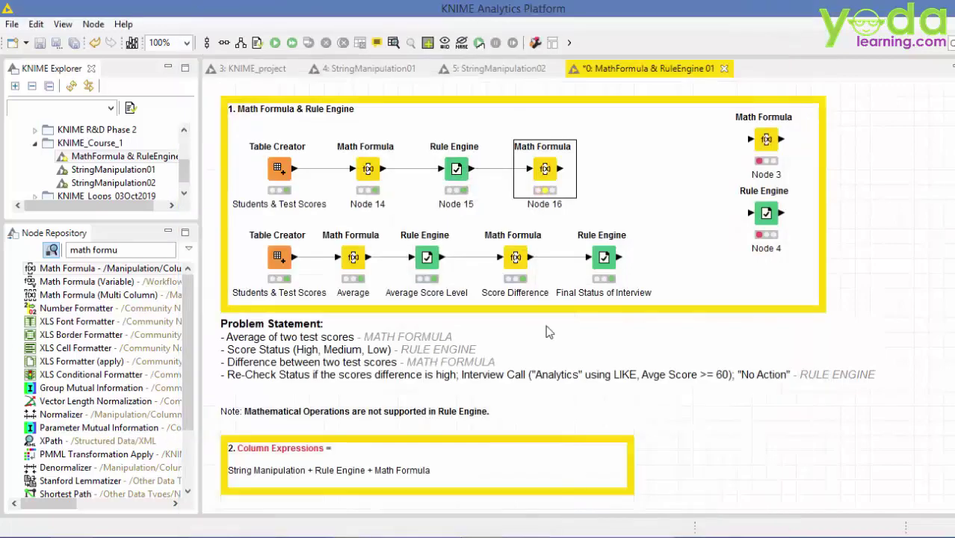
{"action": "right_click", "coordinate": [547, 172]}
{"action": "left_click", "coordinate": [603, 510]}
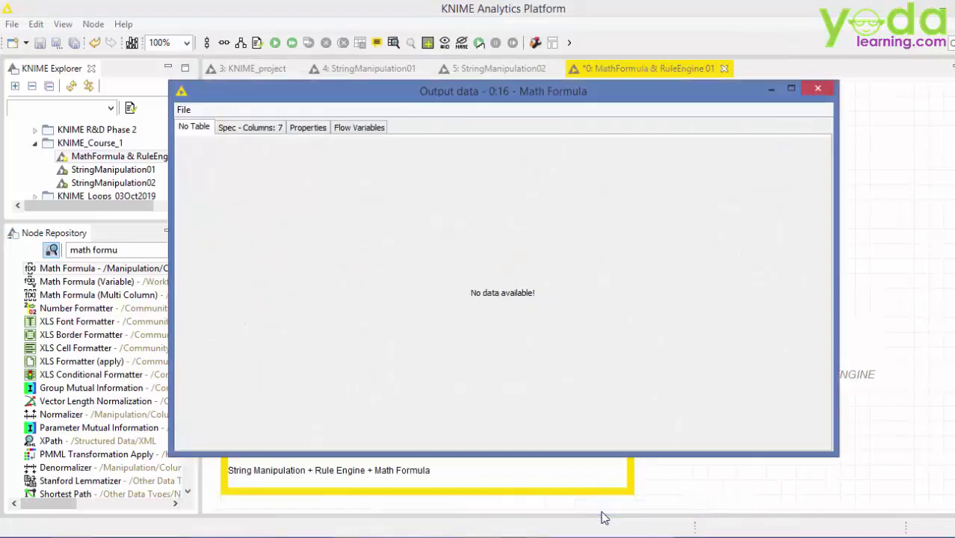
{"action": "left_click", "coordinate": [818, 88]}
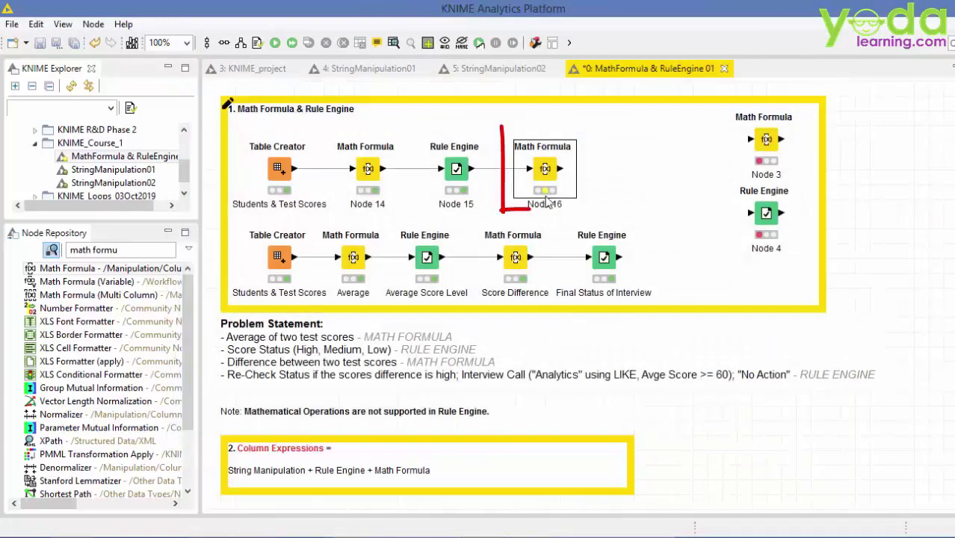
Step: Execute Node 16 and view its output, with ScoreDiff values like 5, 55 and 0
{"action": "right_click", "coordinate": [544, 170]}
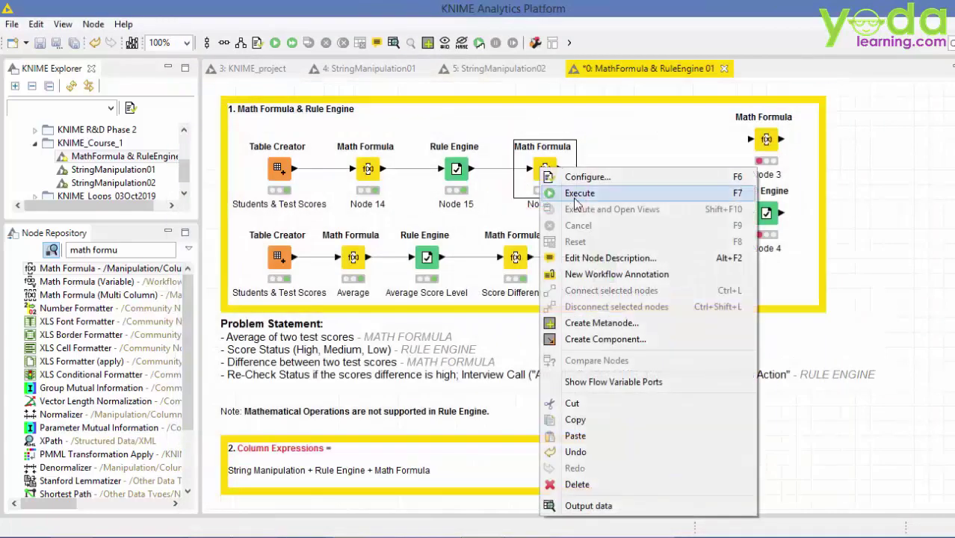
{"action": "key", "text": "Escape"}
{"action": "right_click", "coordinate": [546, 172]}
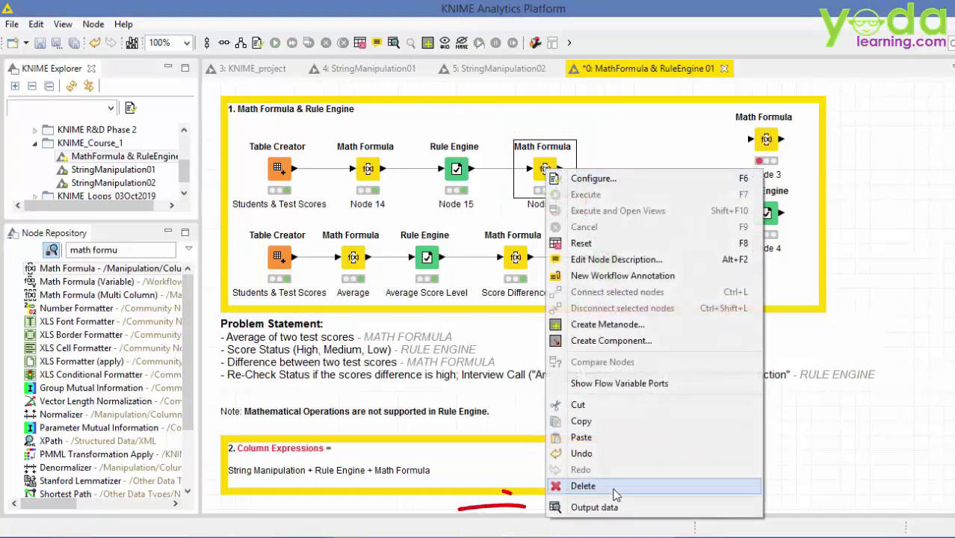
{"action": "left_click", "coordinate": [591, 507]}
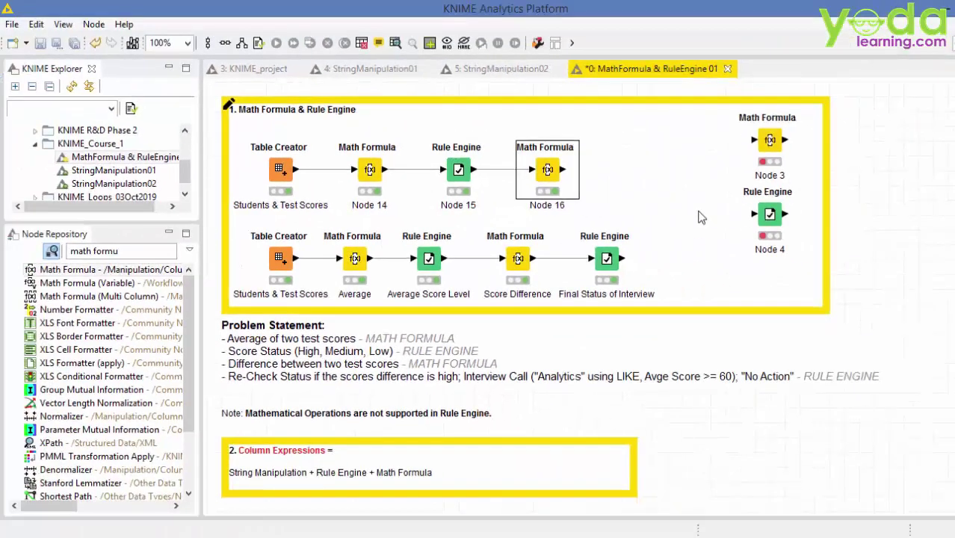
Step: Paste a copy of Rule Engine Node 4 beside Node 16 as Node 17 and connect Node 16's output to it
{"action": "left_click", "coordinate": [782, 223]}
{"action": "key", "text": "ctrl+v"}
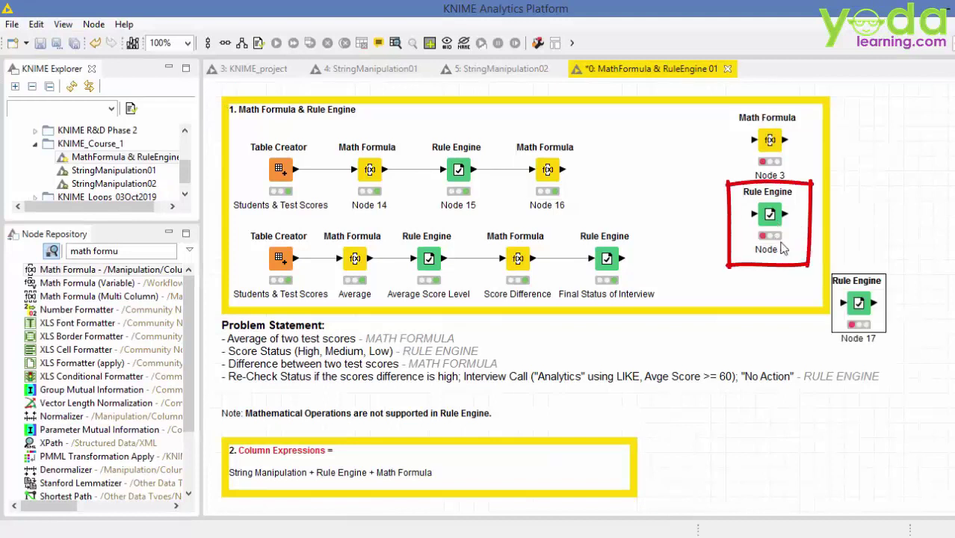
{"action": "left_click_drag", "start_coordinate": [784, 223], "coordinate": [633, 183]}
{"action": "left_click_drag", "start_coordinate": [566, 170], "coordinate": [605, 174]}
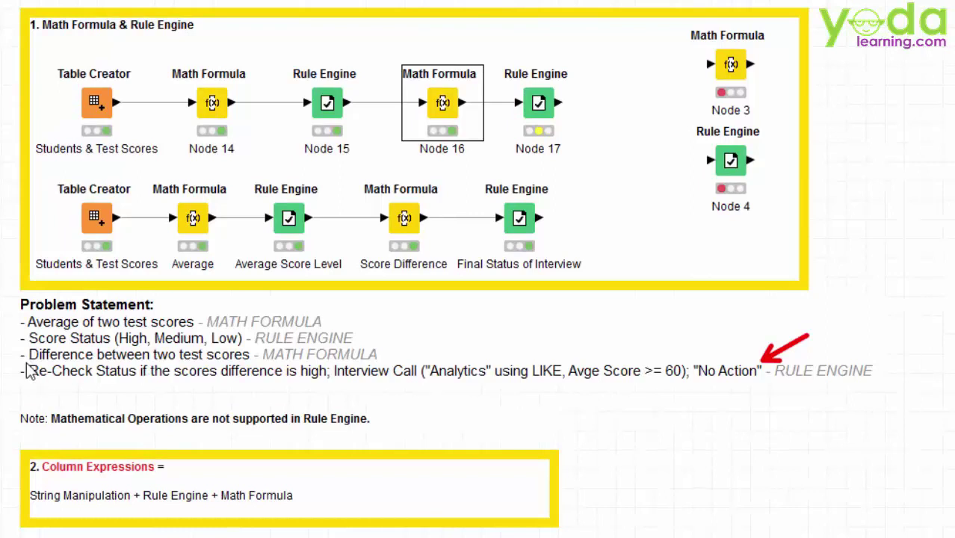
{"action": "left_click_drag", "start_coordinate": [27, 364], "coordinate": [100, 387]}
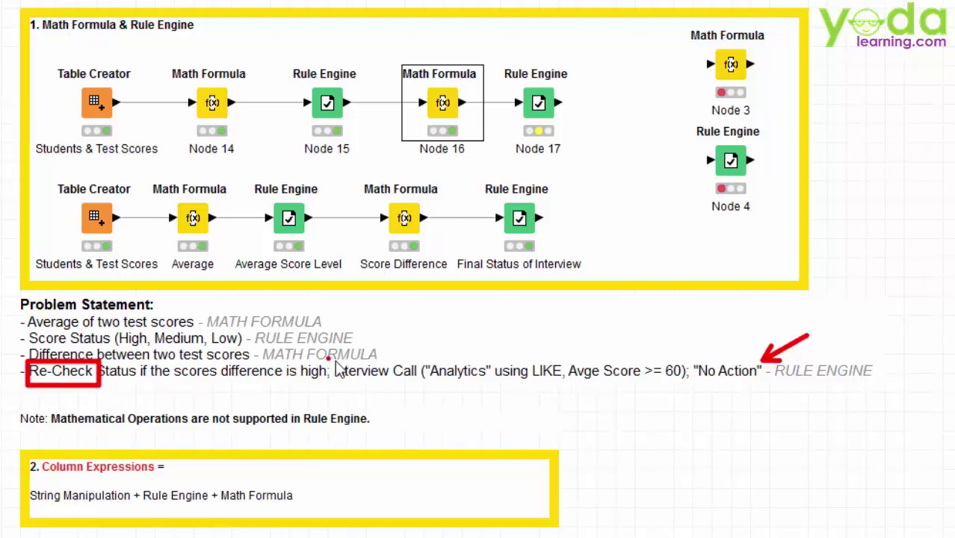
{"action": "left_click_drag", "start_coordinate": [327, 357], "coordinate": [397, 387]}
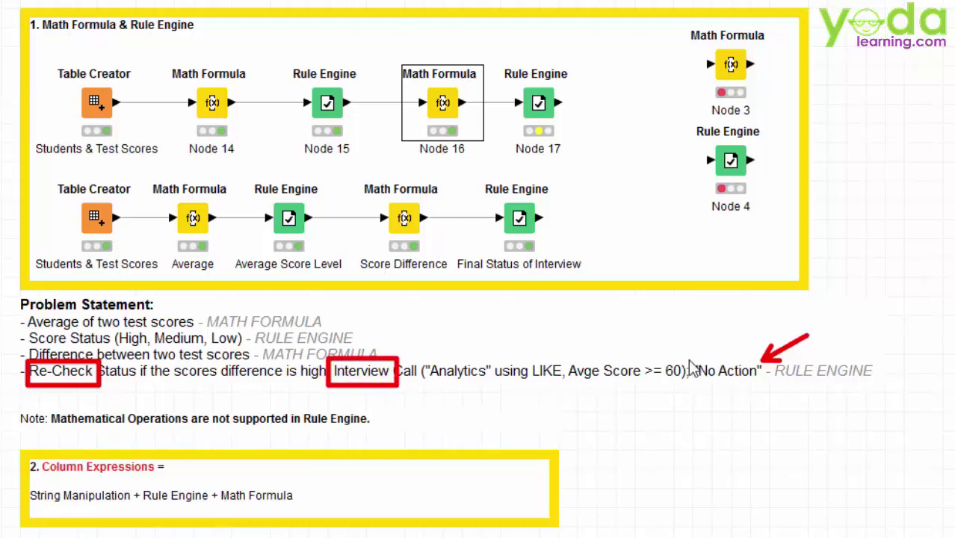
{"action": "left_click_drag", "start_coordinate": [685, 355], "coordinate": [771, 389]}
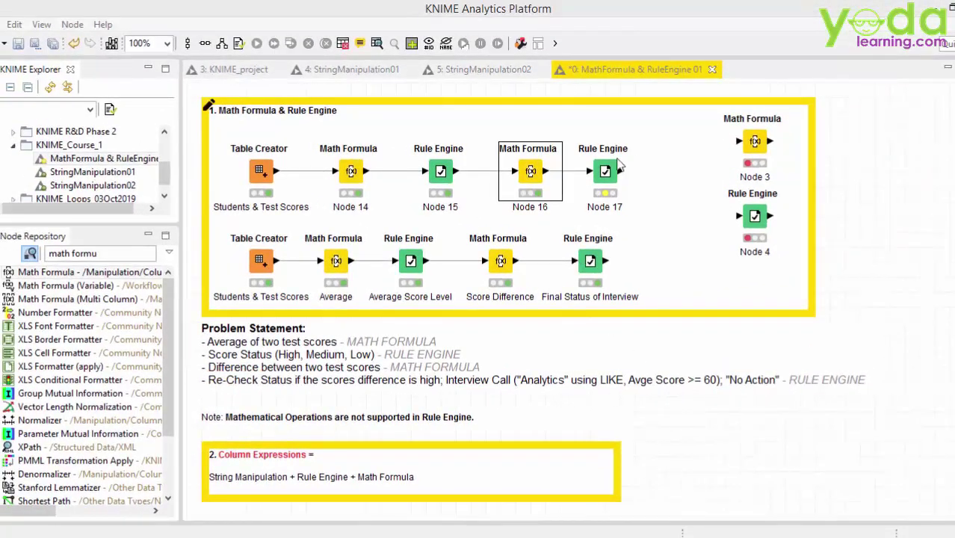
Step: Open Node 17's rule settings, resize the window and delete all sample rules
{"action": "double_click", "coordinate": [611, 172]}
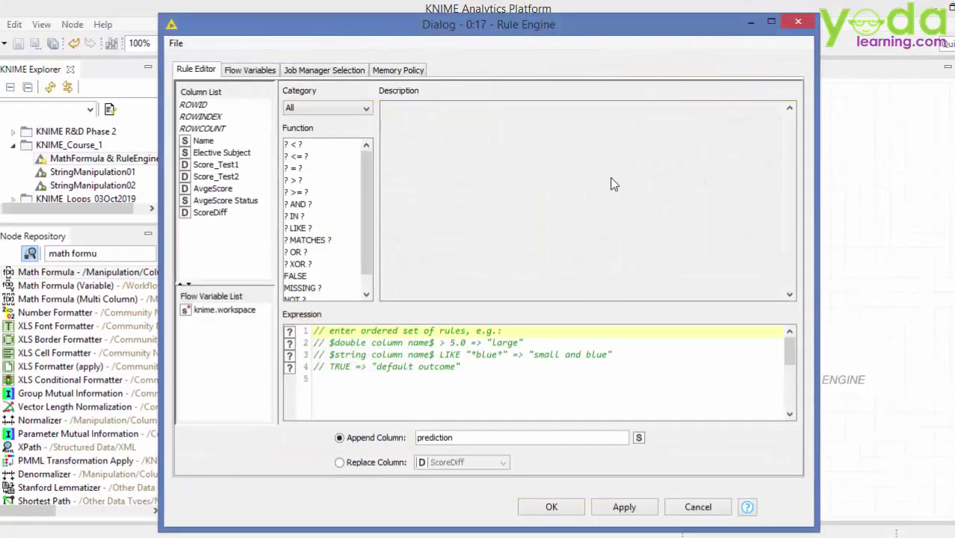
{"action": "left_click_drag", "start_coordinate": [444, 529], "coordinate": [440, 369]}
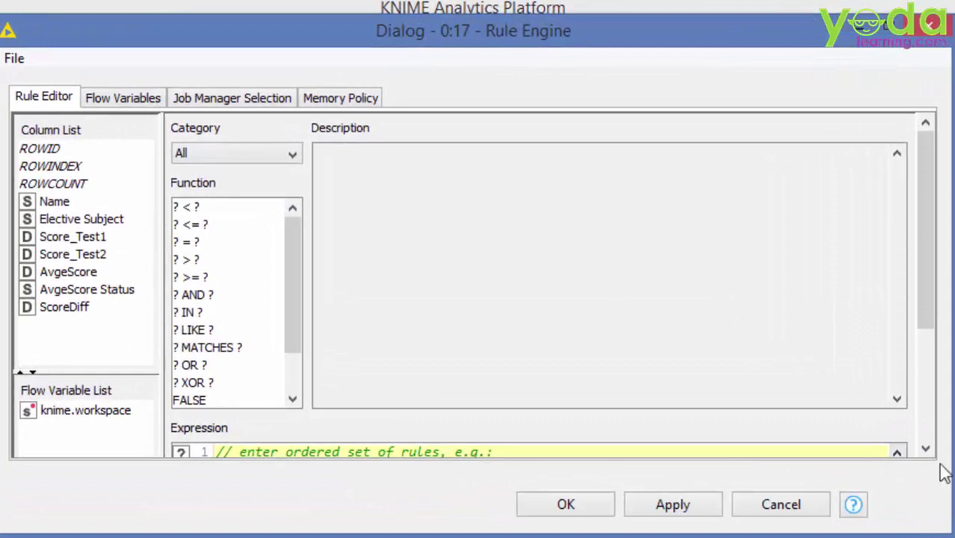
{"action": "left_click_drag", "start_coordinate": [928, 278], "coordinate": [924, 363]}
{"action": "left_click", "coordinate": [463, 402]}
{"action": "key", "text": "ctrl+a"}
{"action": "key", "text": "Delete"}
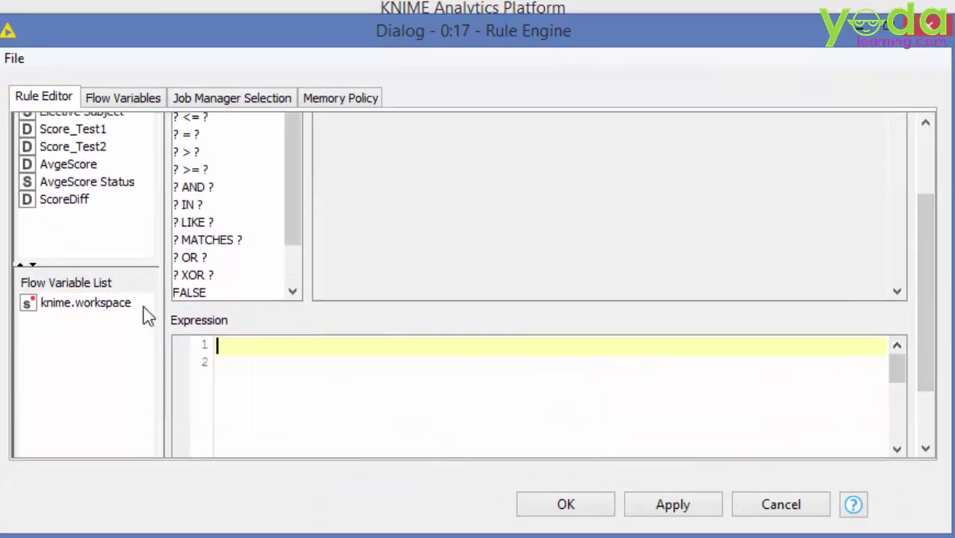
Step: Write the first rule $ScoreDiff$ >= 40 => "ReCheck" and start a new line
{"action": "double_click", "coordinate": [59, 209]}
{"action": "type", "text": ">40"}
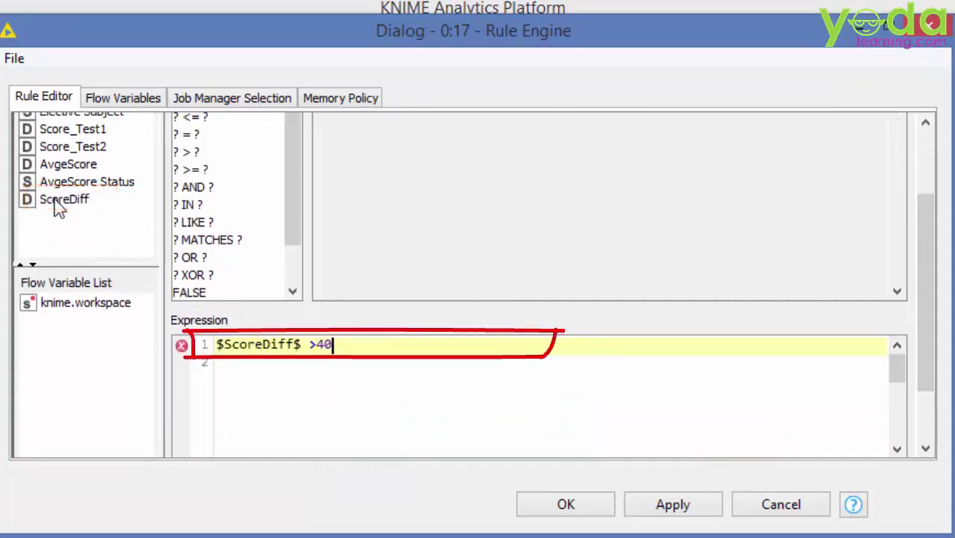
{"action": "key", "text": "BackSpace"}
{"action": "key", "text": "BackSpace"}
{"action": "type", "text": "= 40 => \""}
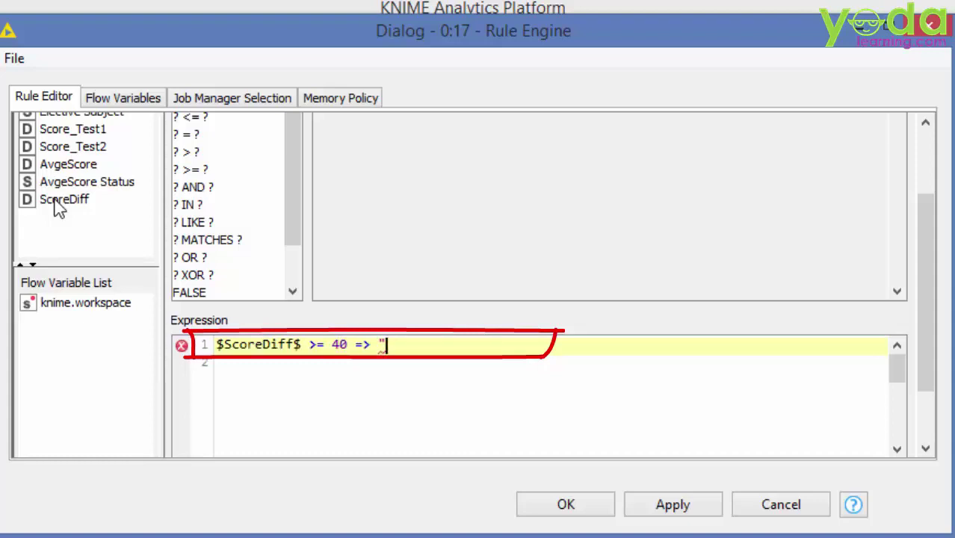
{"action": "type", "text": "ReCheck\""}
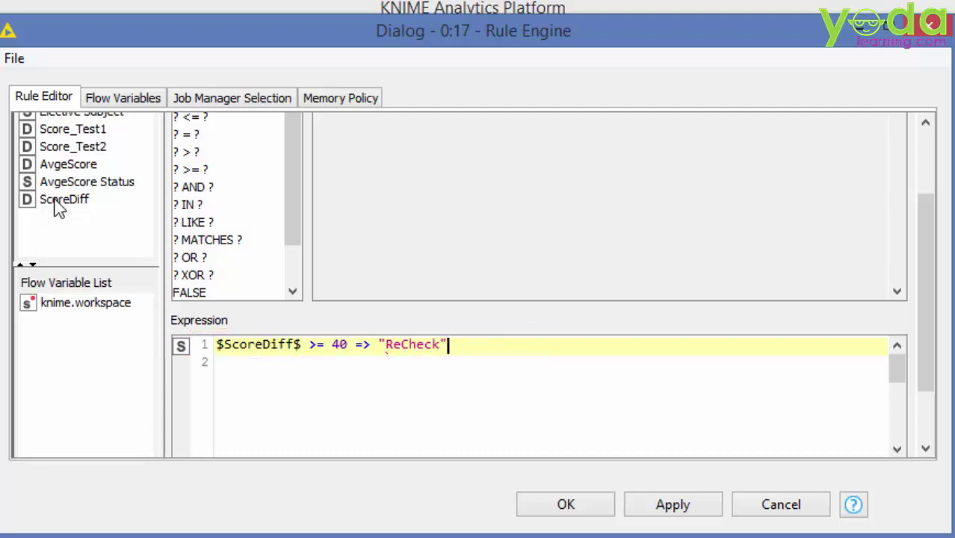
{"action": "key", "text": "Return"}
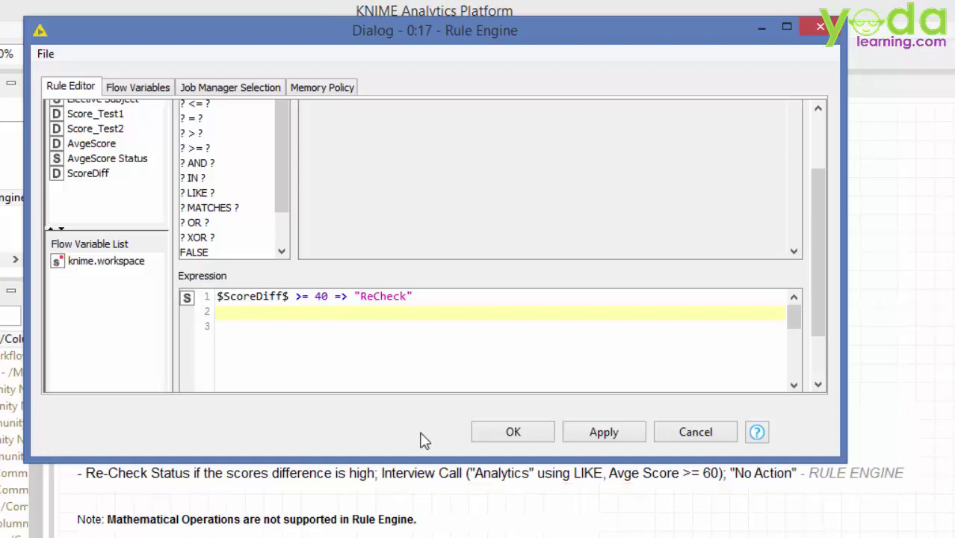
Step: Begin rule two with $Elective Subject$ LIKE "*Analytics"
{"action": "left_click", "coordinate": [213, 164]}
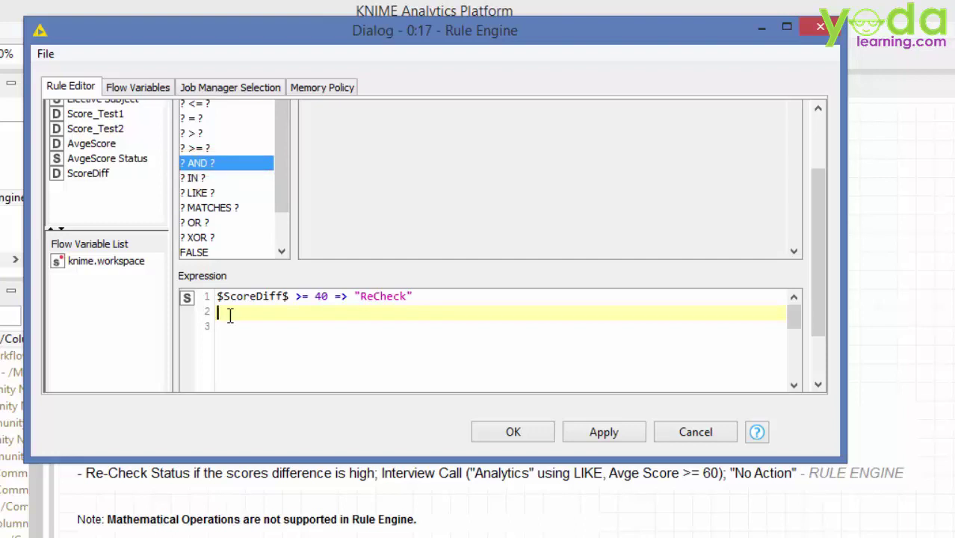
{"action": "left_click", "coordinate": [123, 131]}
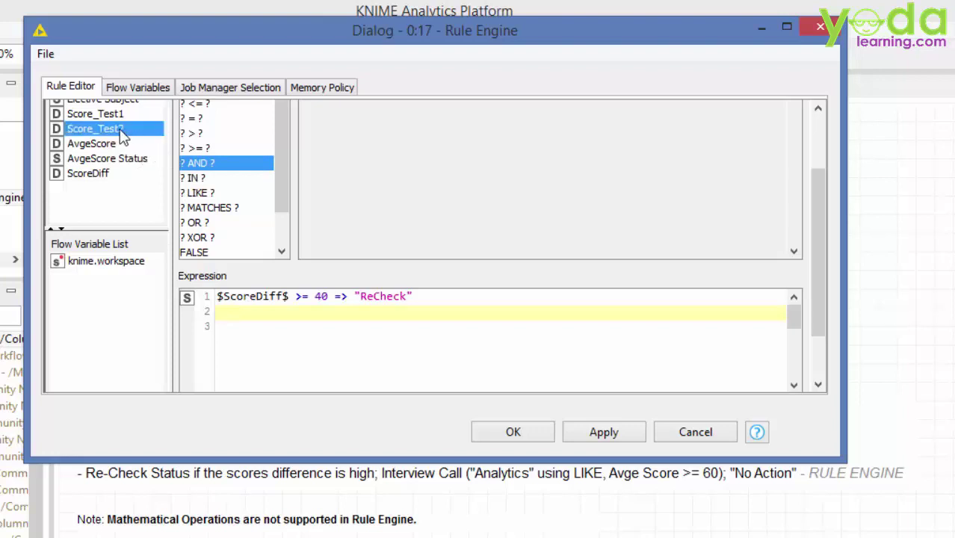
{"action": "left_click", "coordinate": [118, 103]}
{"action": "scroll", "coordinate": [814, 249], "scroll_direction": "up", "scroll_amount": 1}
{"action": "double_click", "coordinate": [118, 130]}
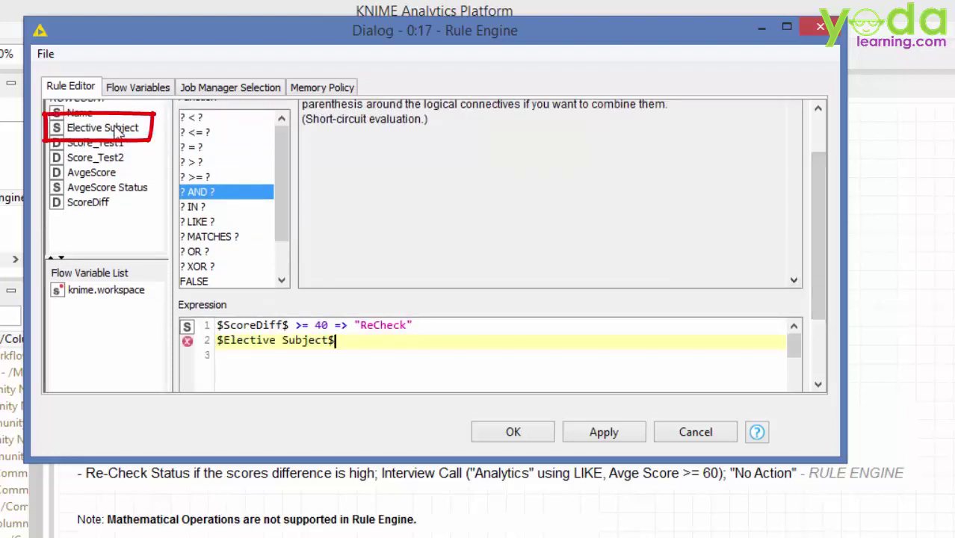
{"action": "type", "text": "LIKE"}
{"action": "left_click", "coordinate": [206, 222]}
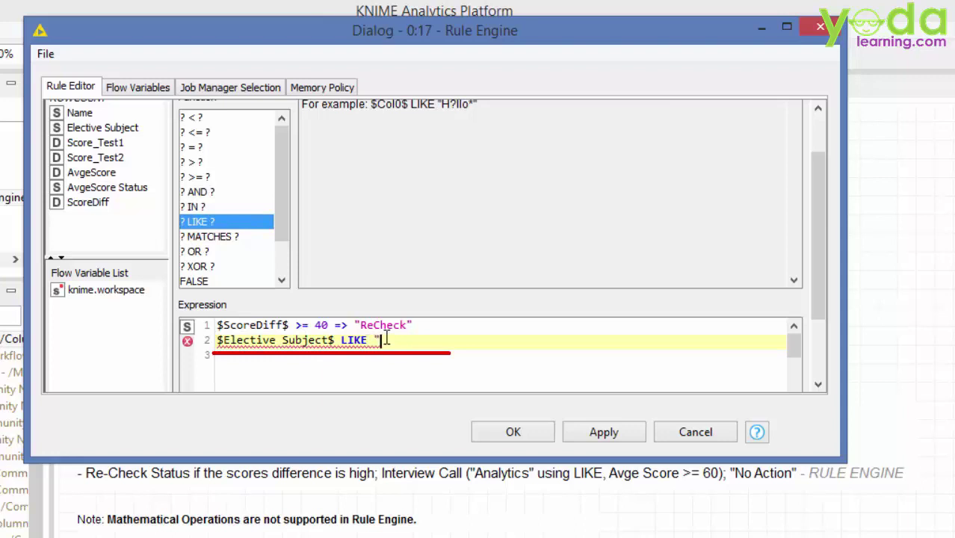
{"action": "type", "text": "\"\"Analyt"}
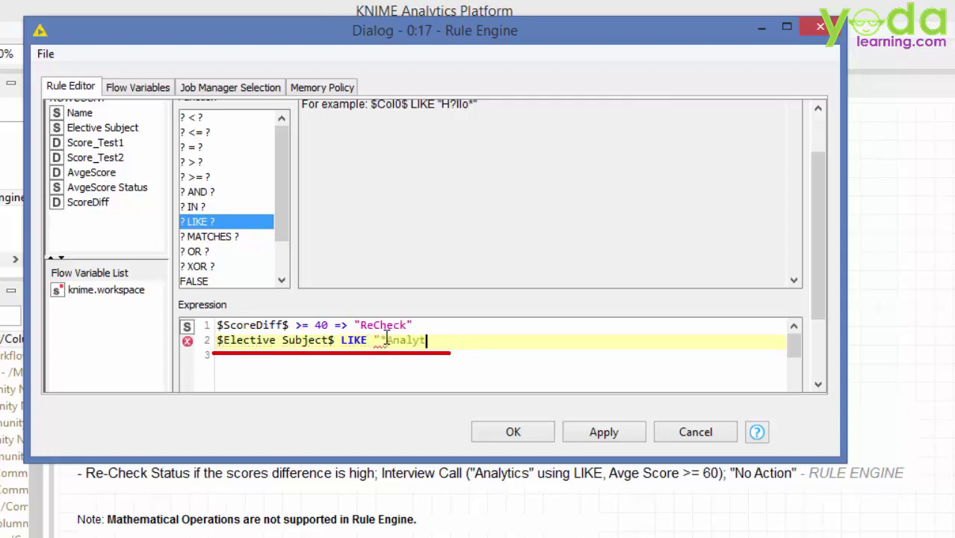
{"action": "type", "text": "ics\""}
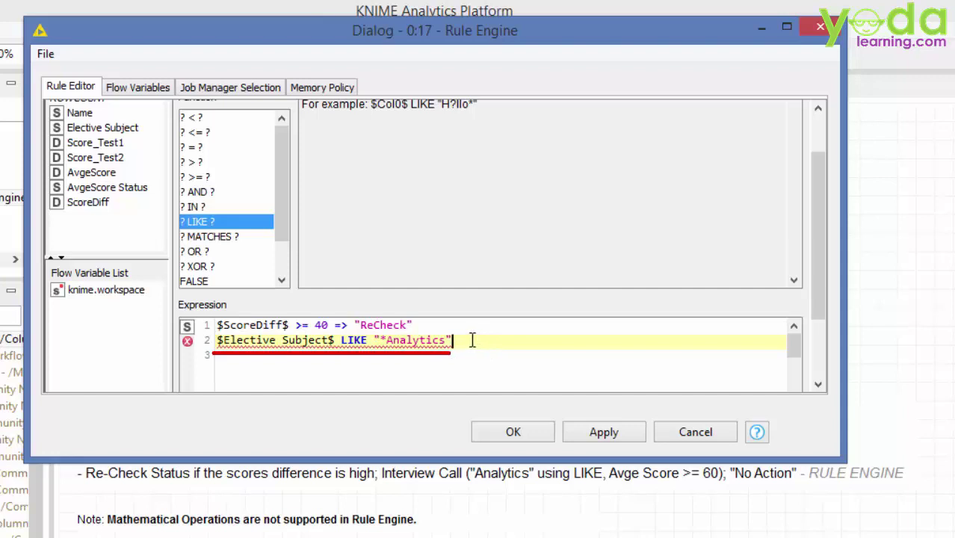
{"action": "key", "text": "Left"}
{"action": "key", "text": "BackSpace"}
{"action": "type", "text": "s"}
Step: Complete rule two with AND $AvgeScore$ >= 60 => "Interview Call"
{"action": "left_click", "coordinate": [470, 343]}
{"action": "type", "text": "AND"}
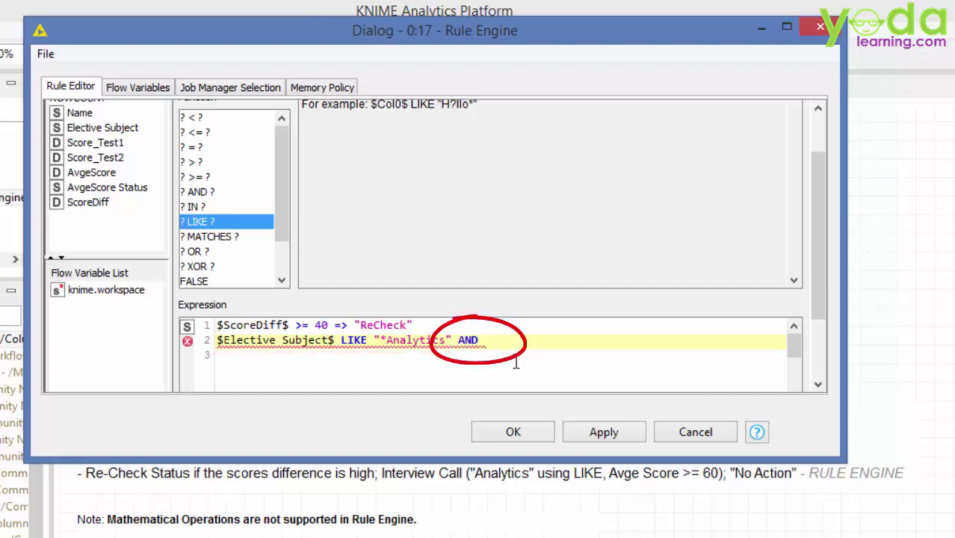
{"action": "double_click", "coordinate": [84, 174]}
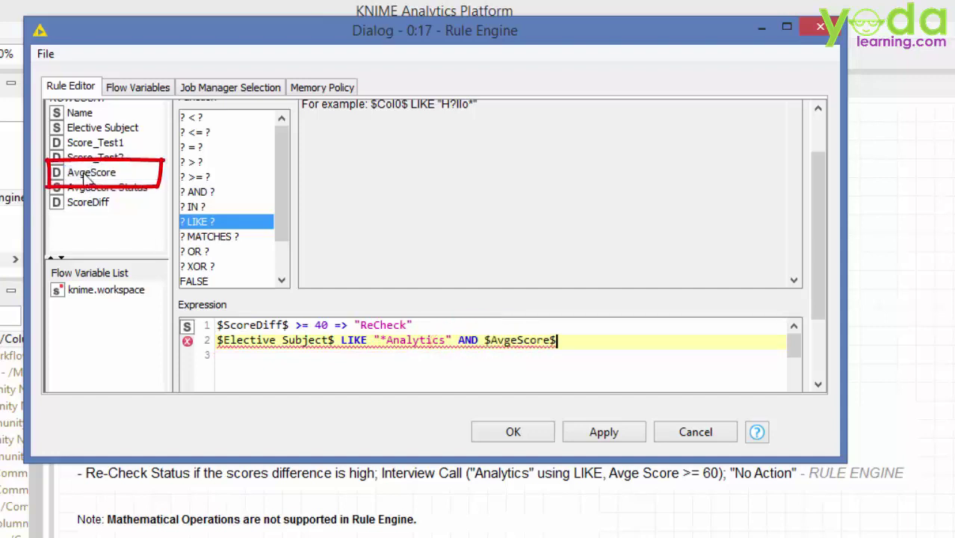
{"action": "type", "text": ">="}
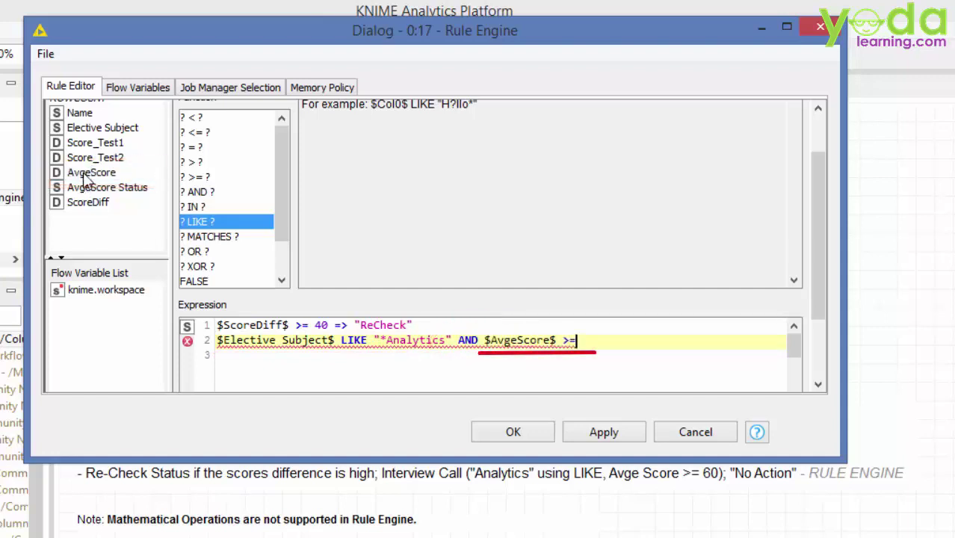
{"action": "type", "text": " 60 ="}
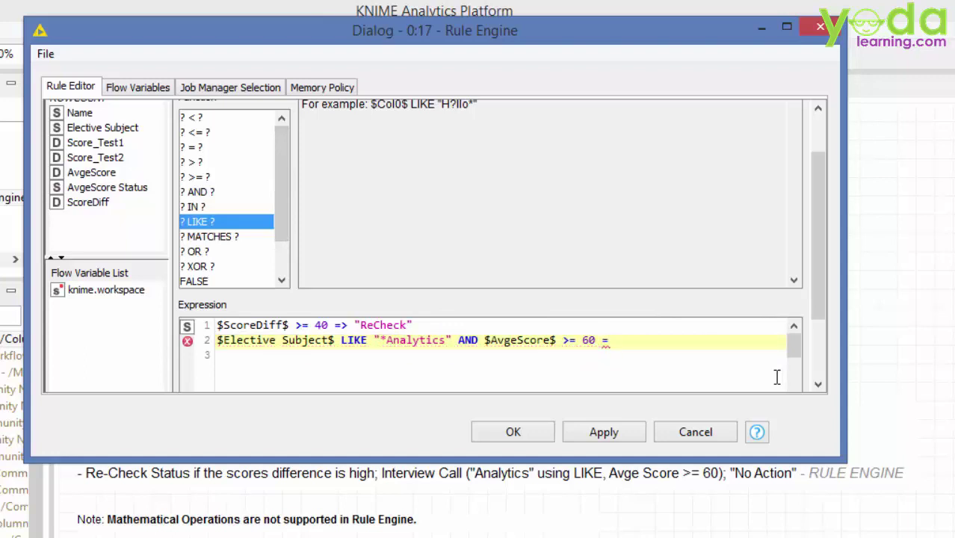
{"action": "type", "text": ">"}
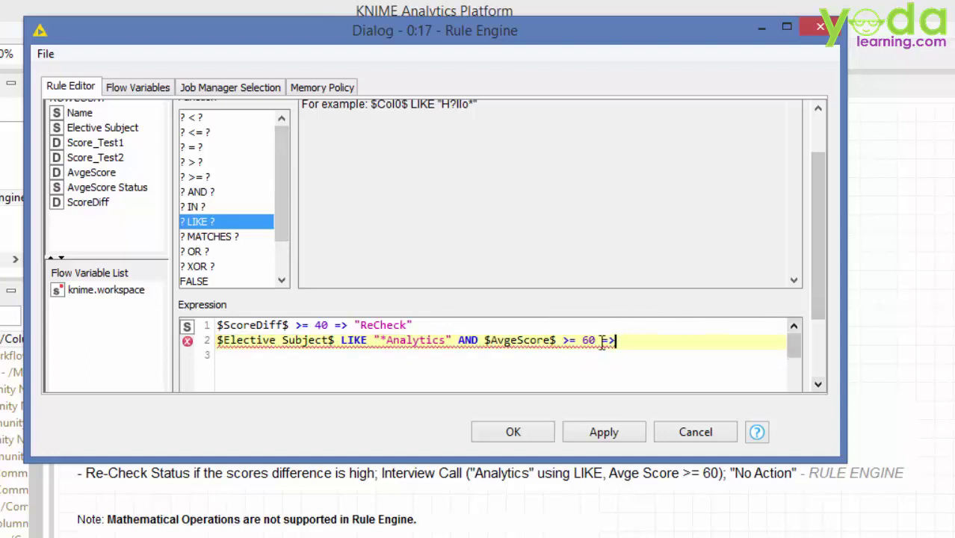
{"action": "type", "text": " \""}
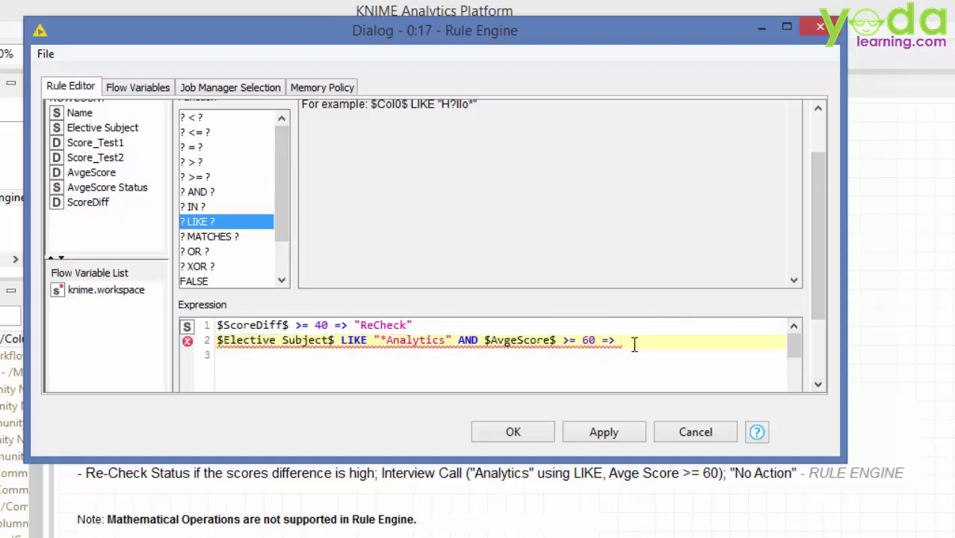
{"action": "type", "text": "Intervie"}
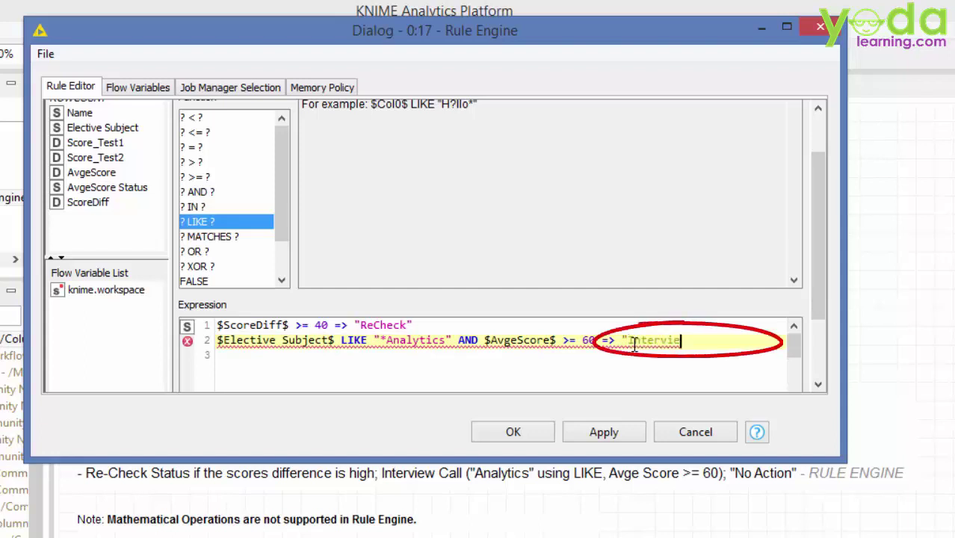
{"action": "type", "text": "w Call\""}
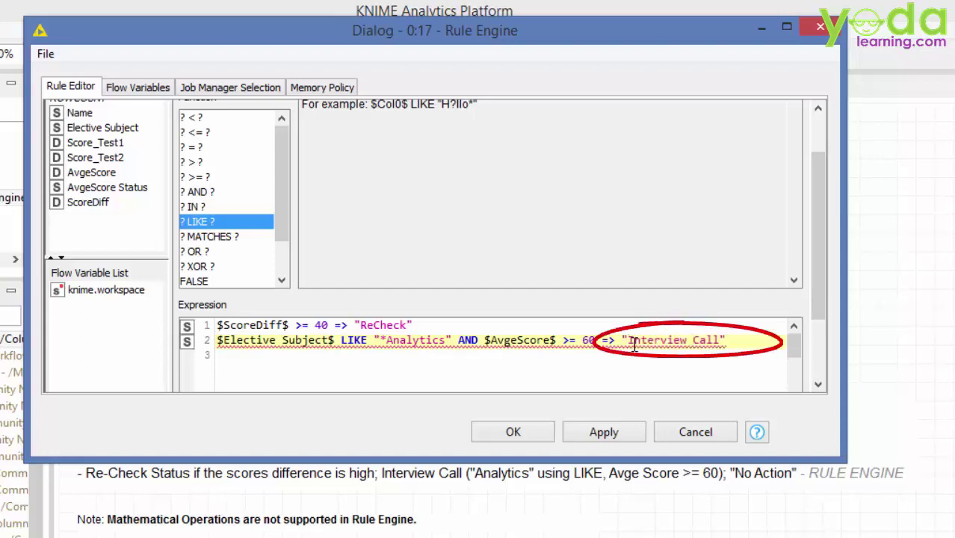
{"action": "left_click", "coordinate": [602, 359]}
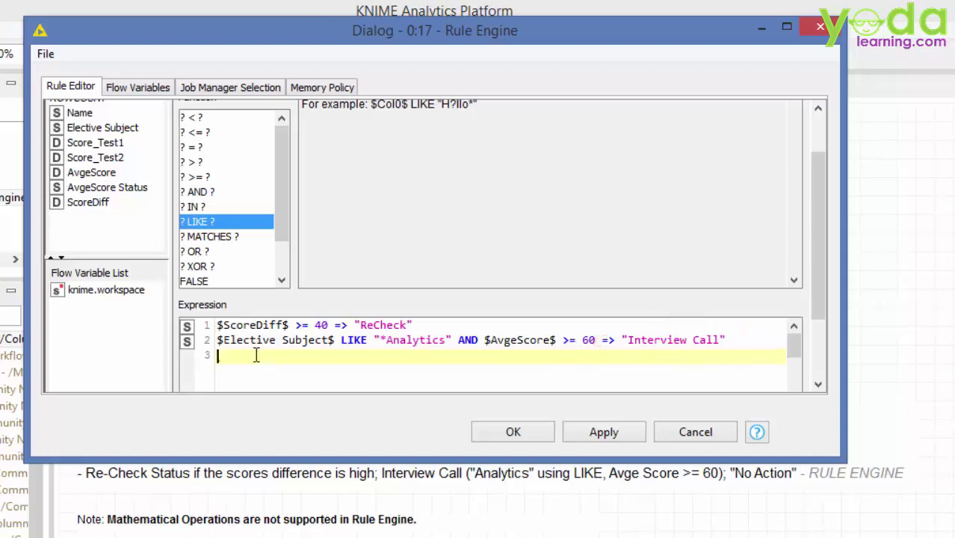
Step: Add the catch-all rule TRUE => "No Action" and replace 'prediction' with the FinalStatus column name
{"action": "type", "text": "TRUE => \"No Action\""}
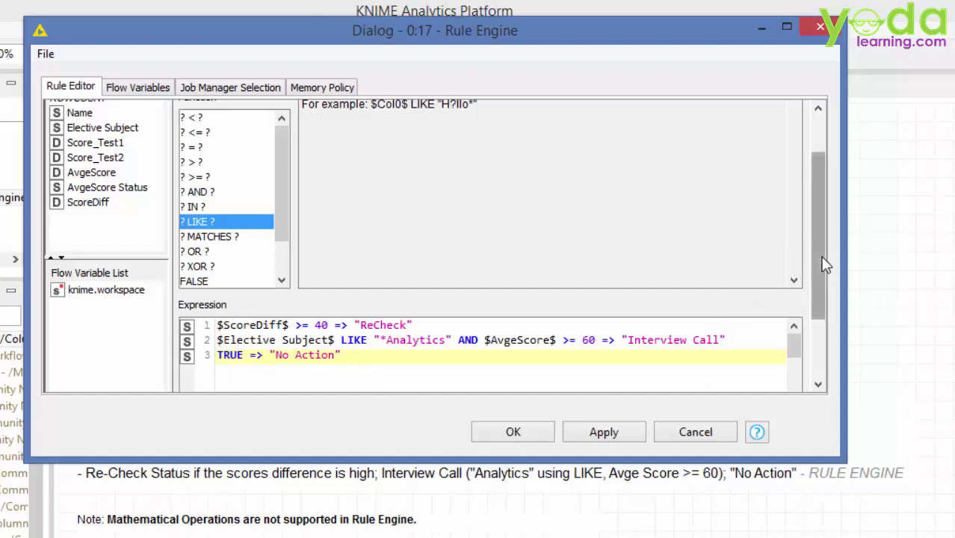
{"action": "left_click_drag", "start_coordinate": [822, 264], "coordinate": [821, 320]}
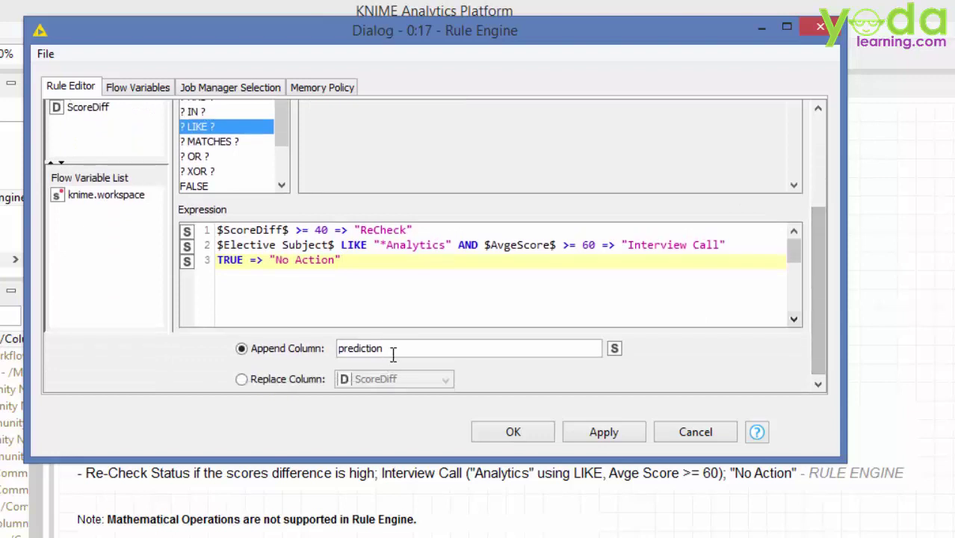
{"action": "left_click_drag", "start_coordinate": [393, 350], "coordinate": [294, 332]}
{"action": "type", "text": "Final"}
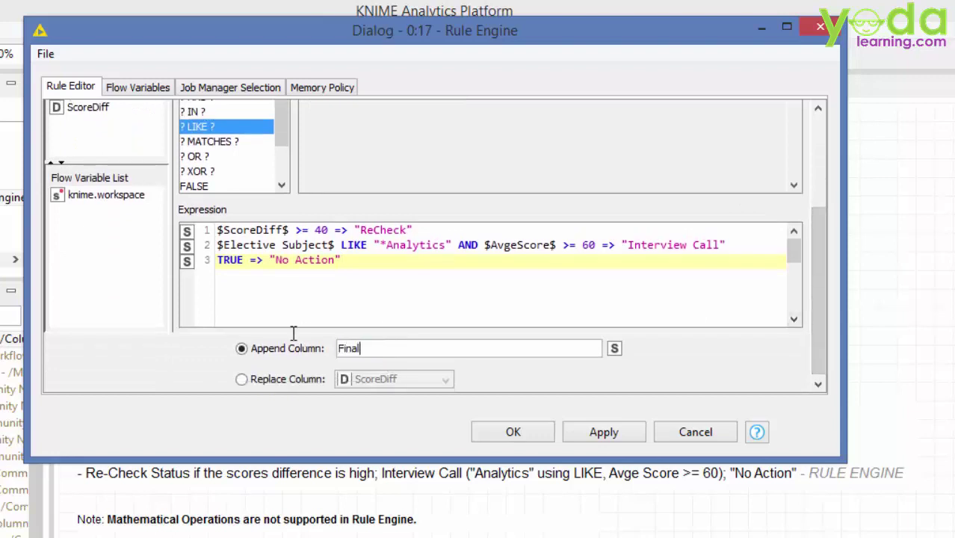
{"action": "type", "text": "Stay"}
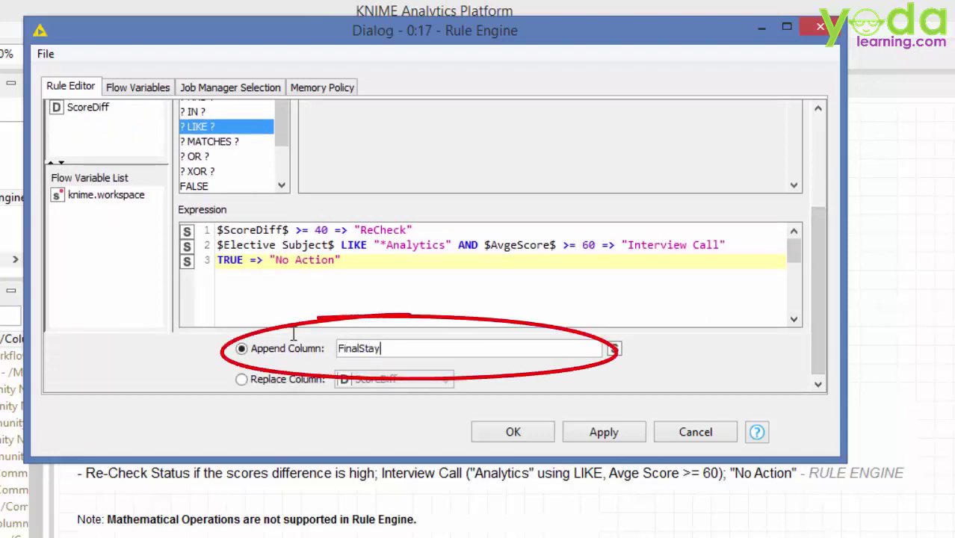
{"action": "type", "text": "s"}
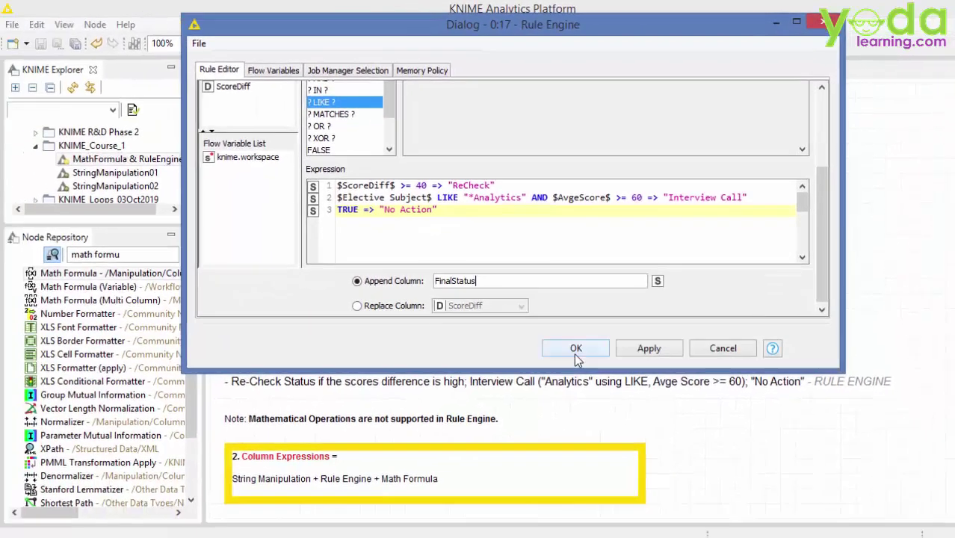
Step: Confirm the rules, execute Node 17 and open its classified-values output table
{"action": "left_click", "coordinate": [514, 438]}
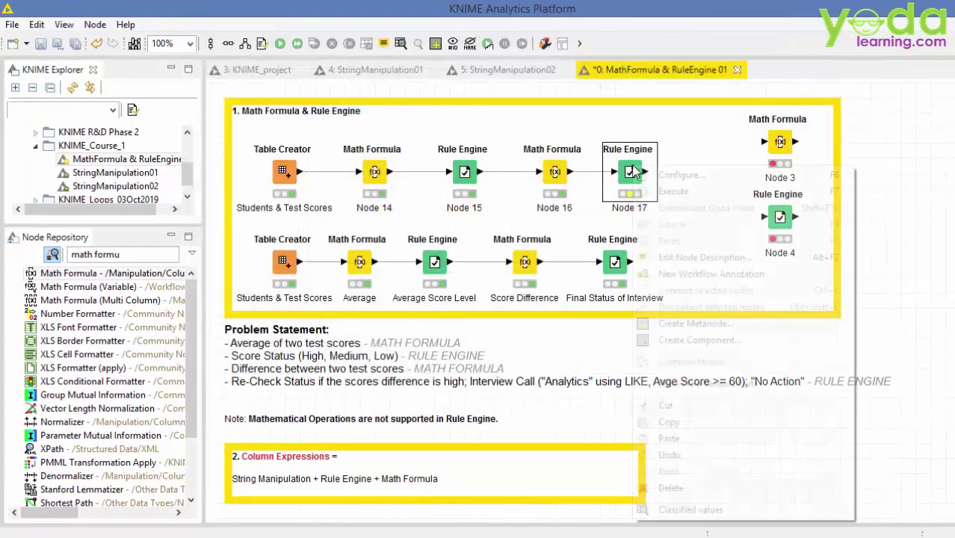
{"action": "right_click", "coordinate": [631, 171]}
{"action": "left_click", "coordinate": [673, 142]}
{"action": "right_click", "coordinate": [626, 170]}
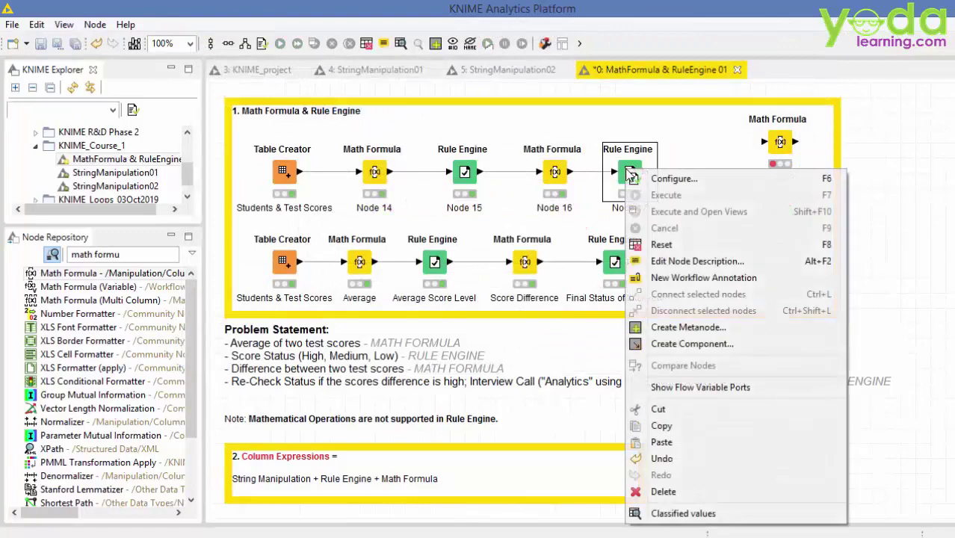
{"action": "left_click", "coordinate": [680, 513]}
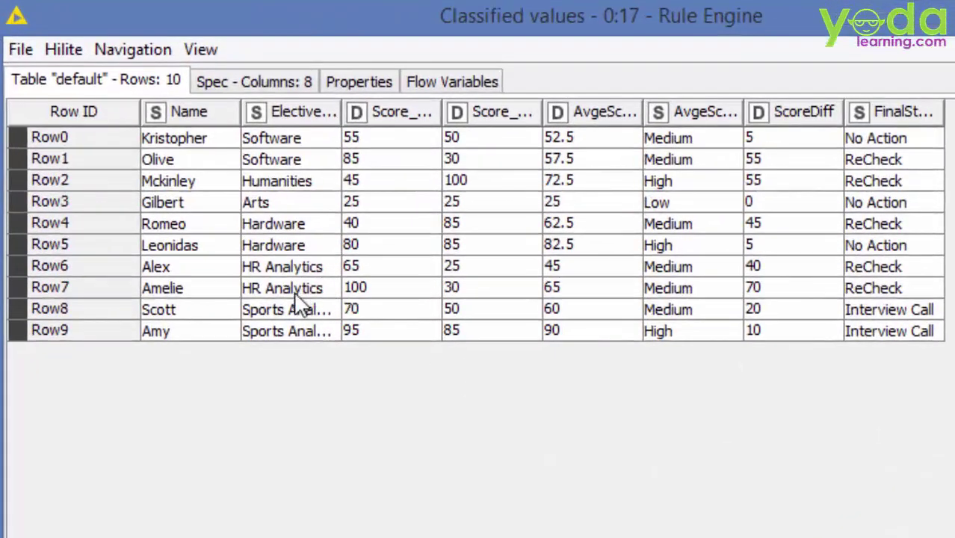
Step: Verify Row7 (scores 100/30, difference 70) is ReCheck, Rows 8-9 Interview Call, Rows 0 and 3 No Action
{"action": "left_click", "coordinate": [295, 291]}
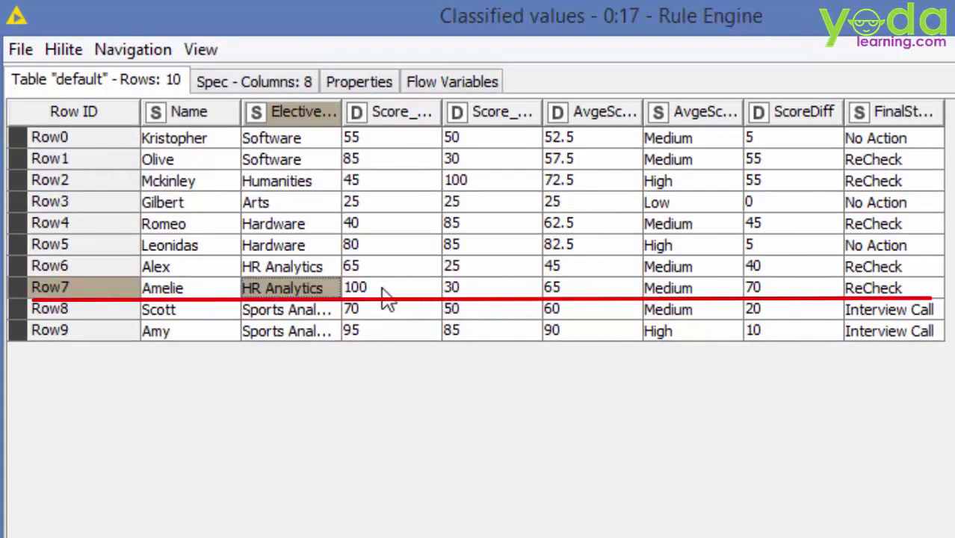
{"action": "left_click", "coordinate": [554, 293]}
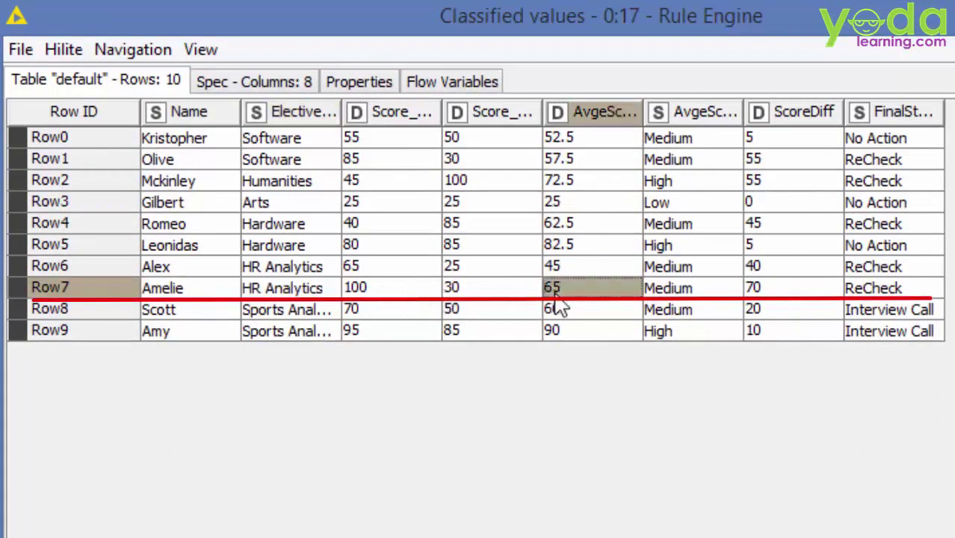
{"action": "left_click", "coordinate": [869, 293]}
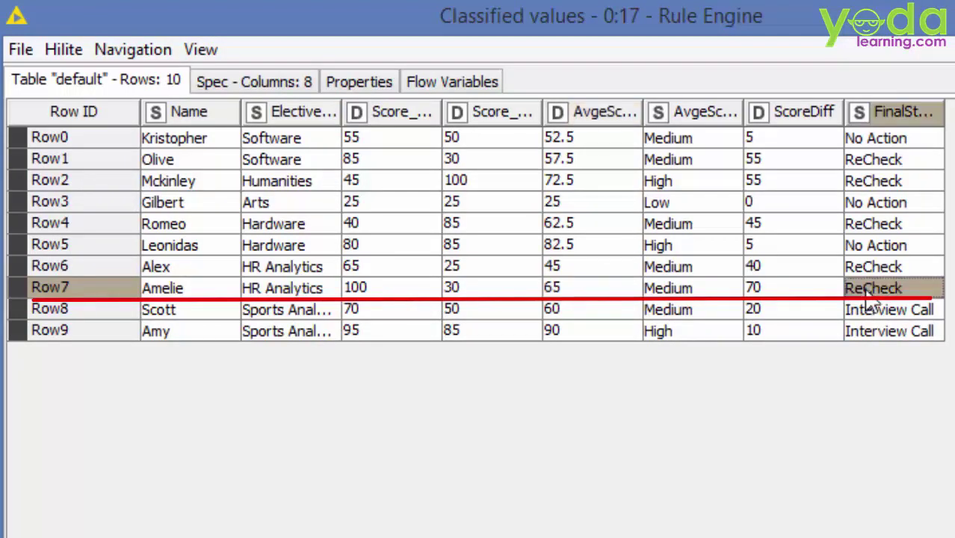
{"action": "left_click", "coordinate": [382, 292]}
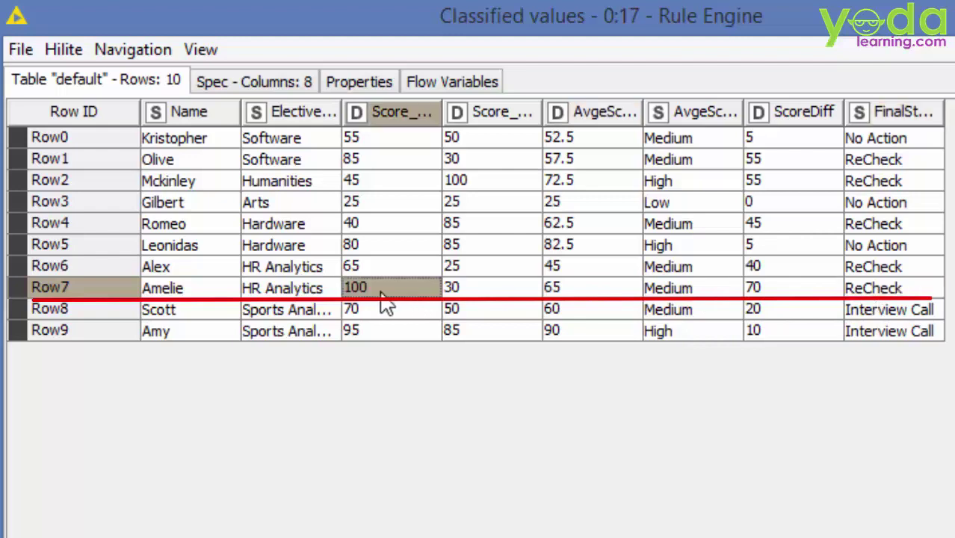
{"action": "left_click", "coordinate": [479, 292]}
{"action": "left_click", "coordinate": [781, 292]}
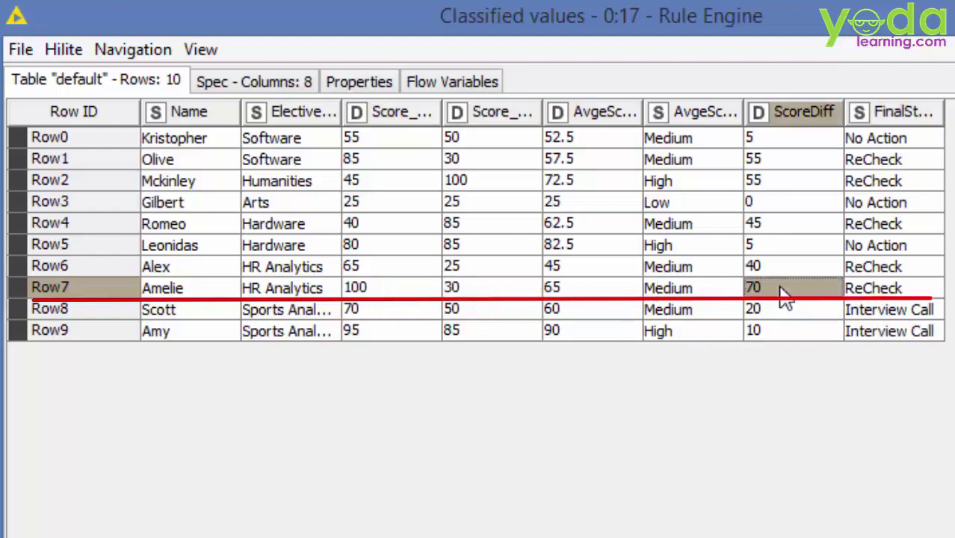
{"action": "left_click", "coordinate": [880, 313]}
{"action": "left_click", "coordinate": [876, 332]}
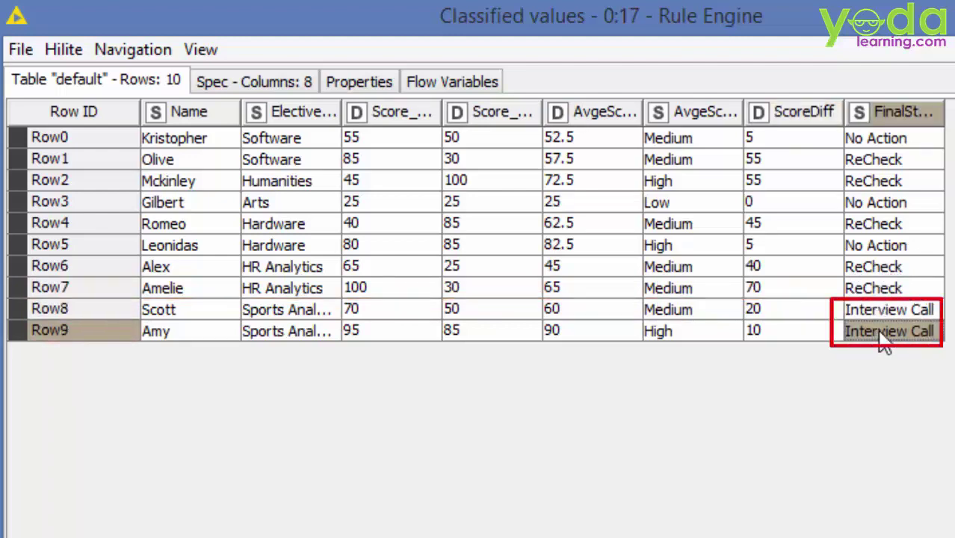
{"action": "left_click", "coordinate": [873, 208]}
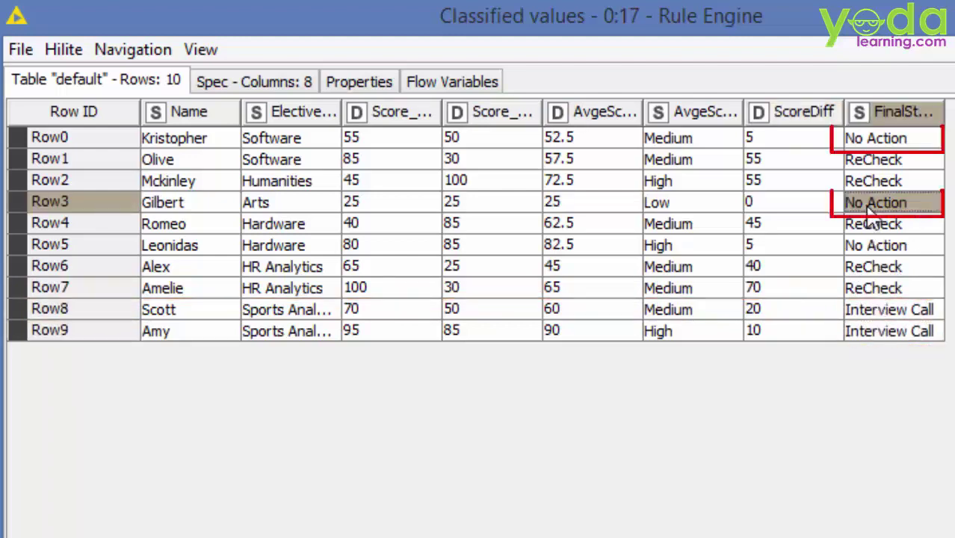
{"action": "left_click", "coordinate": [869, 142]}
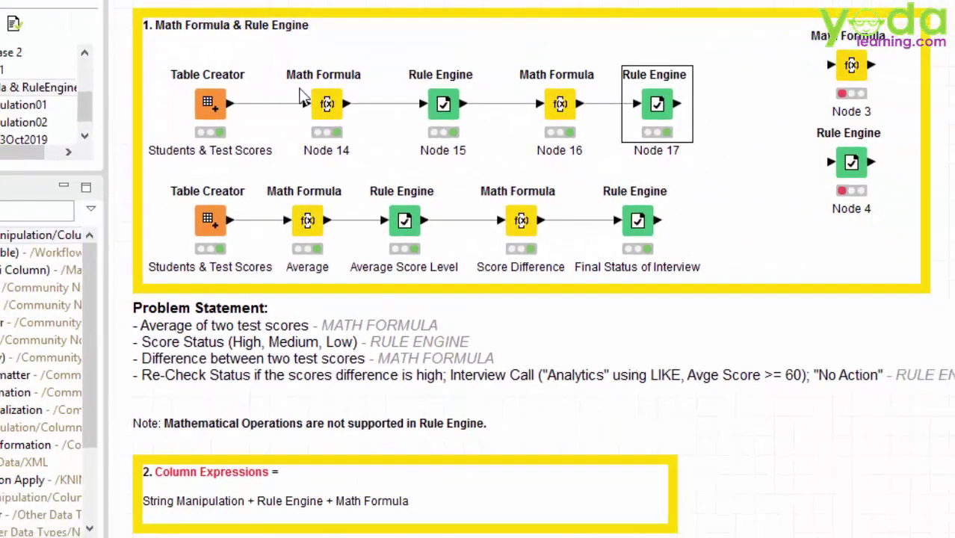
Step: Reopen Rule Engine Node 17's configuration to show its three rules
{"action": "mouse_move", "coordinate": [468, 112]}
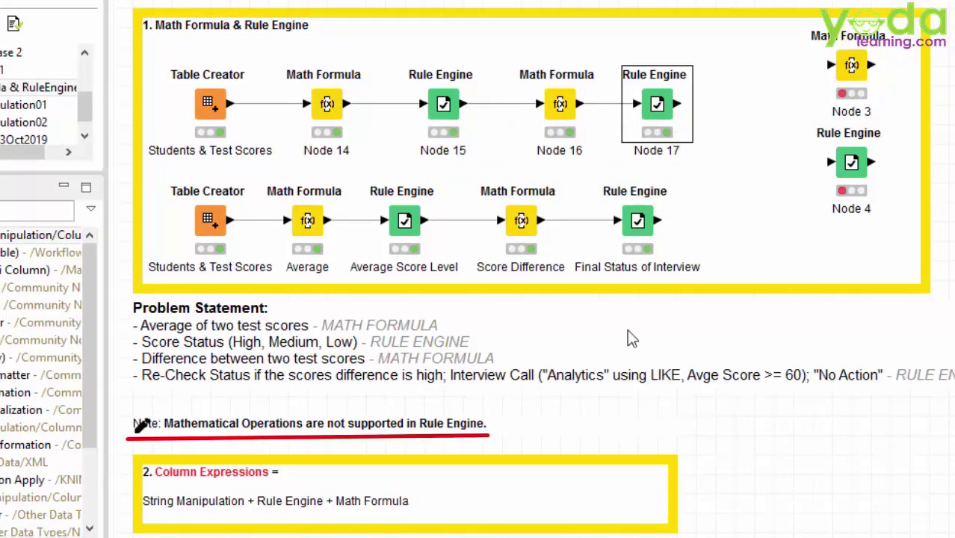
{"action": "right_click", "coordinate": [661, 100]}
{"action": "left_click", "coordinate": [680, 113]}
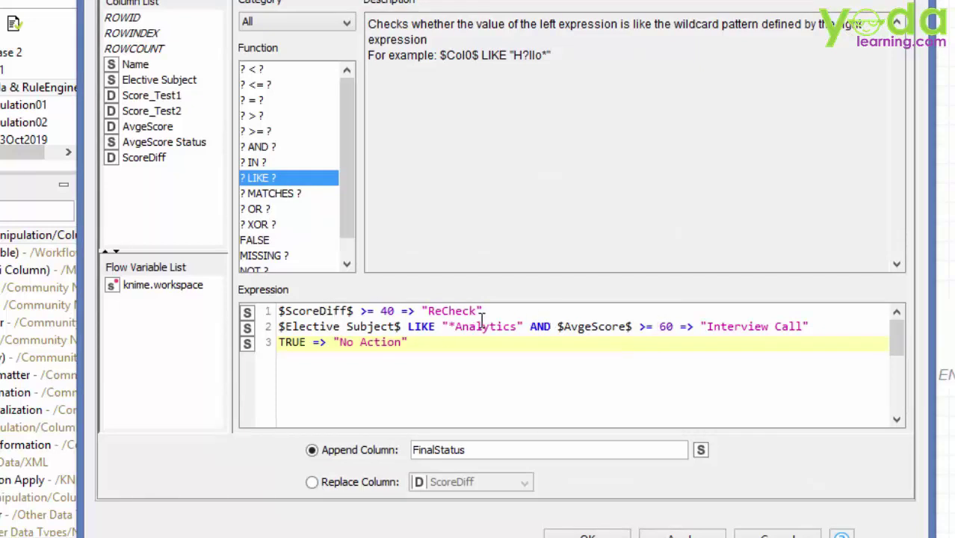
Step: Highlight the ReCheck outcome of the first rule and scroll the Function list
{"action": "left_click_drag", "start_coordinate": [484, 310], "coordinate": [423, 312]}
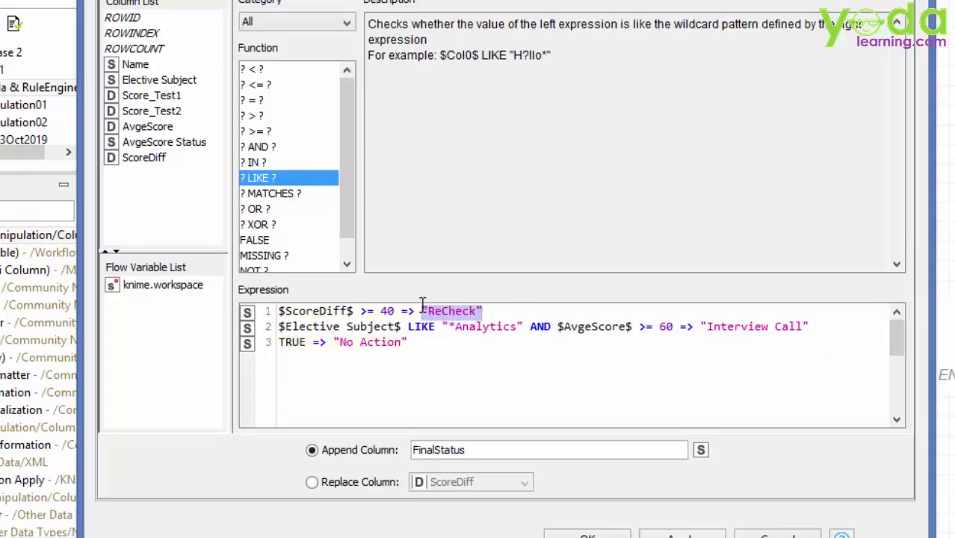
{"action": "left_click_drag", "start_coordinate": [346, 184], "coordinate": [340, 113]}
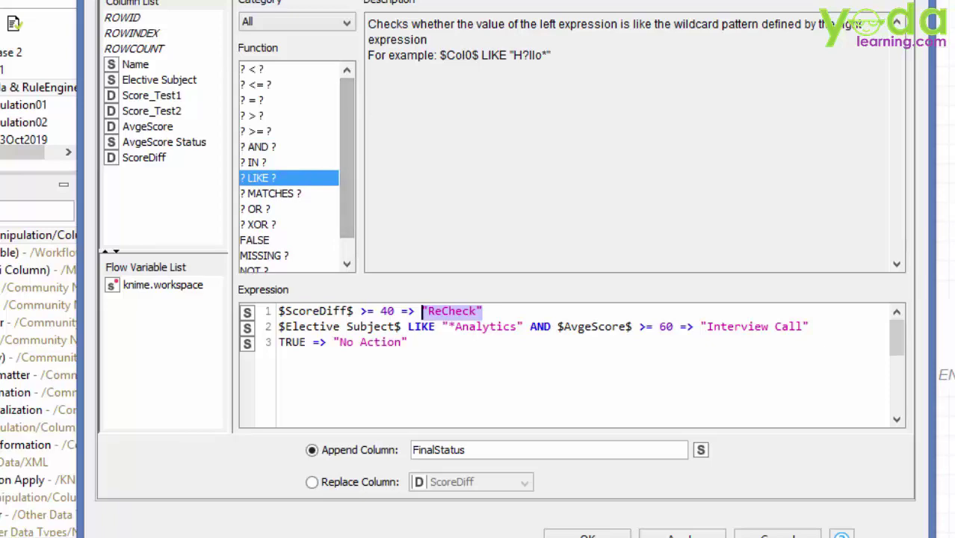